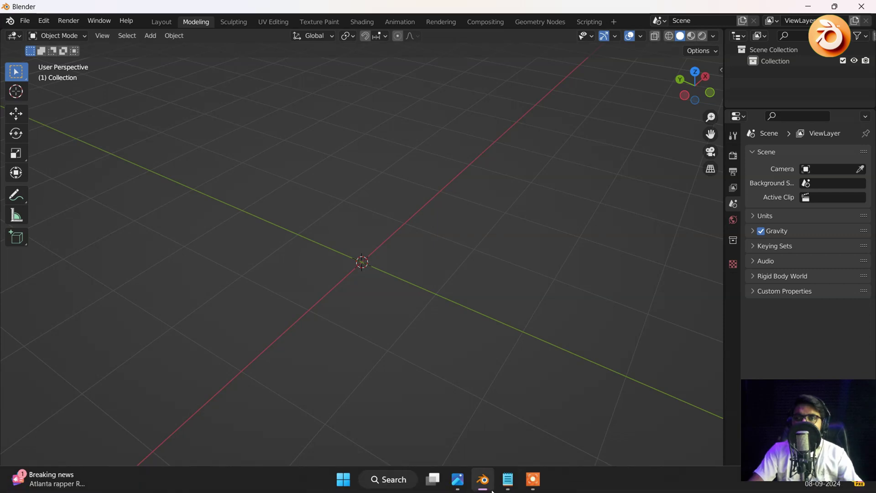
Switch to the Main Tools notes in Notepad and highlight the heading, the three listed tools and the Move(g) entry.
{"action": "left_click", "coordinate": [508, 480]}
{"action": "left_click_drag", "start_coordinate": [550, 70], "coordinate": [709, 83]}
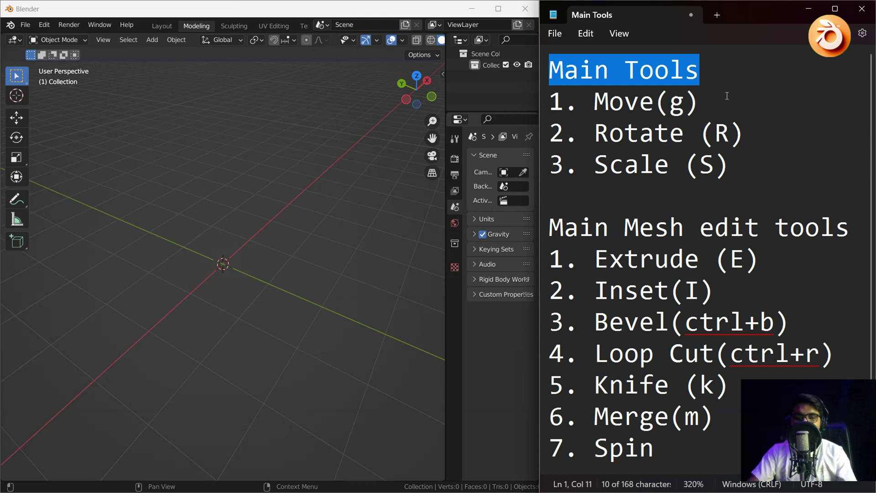
{"action": "left_click_drag", "start_coordinate": [564, 102], "coordinate": [759, 157]}
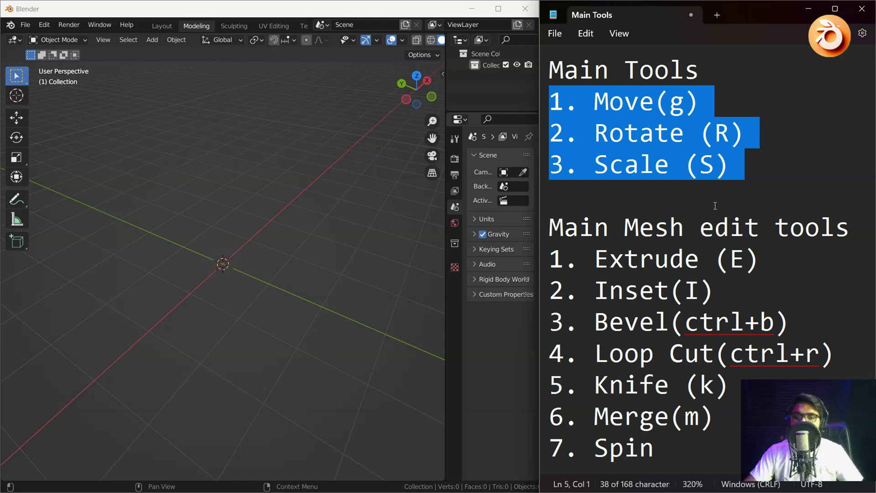
{"action": "left_click_drag", "start_coordinate": [594, 101], "coordinate": [721, 103]}
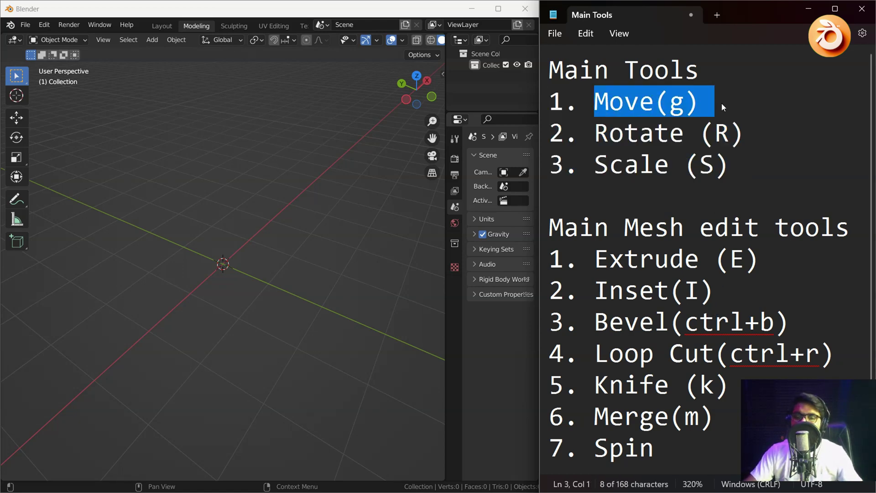
Switch to Blender, add a cube mesh at the world origin and select it.
{"action": "left_click", "coordinate": [184, 269]}
{"action": "left_click", "coordinate": [153, 40]}
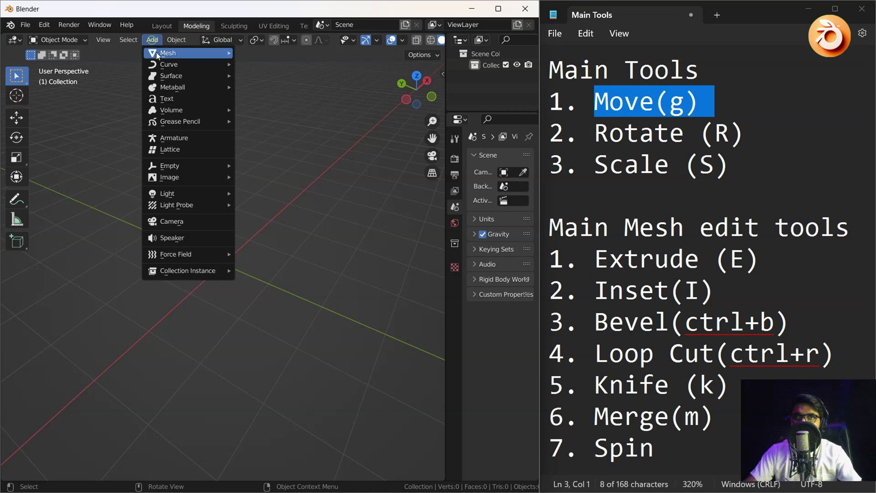
{"action": "mouse_move", "coordinate": [158, 54]}
{"action": "left_click", "coordinate": [254, 64]}
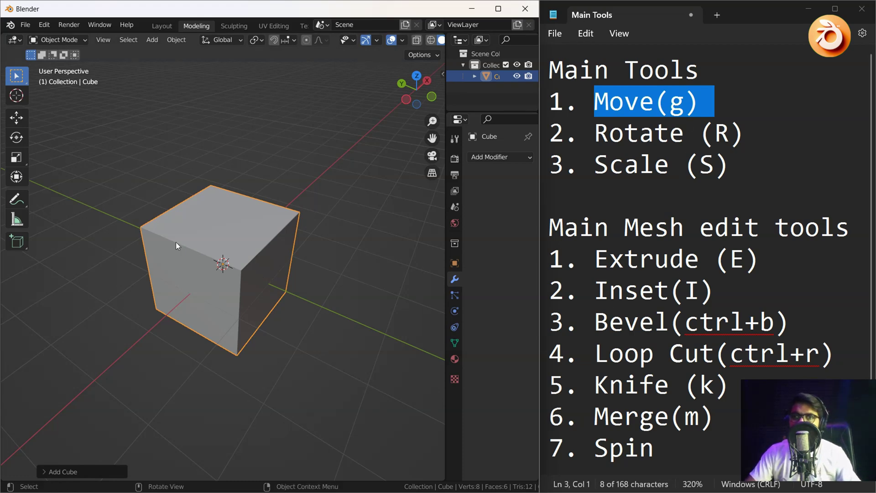
{"action": "left_click", "coordinate": [192, 243]}
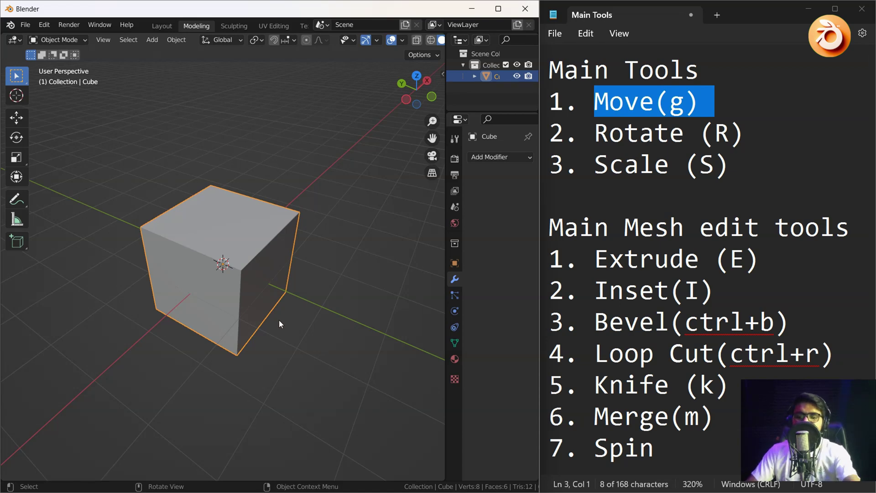
Start the Shortcut VUr on-screen key display, hide the sidebar and test the display by navigating around the cube.
{"action": "key", "text": "n"}
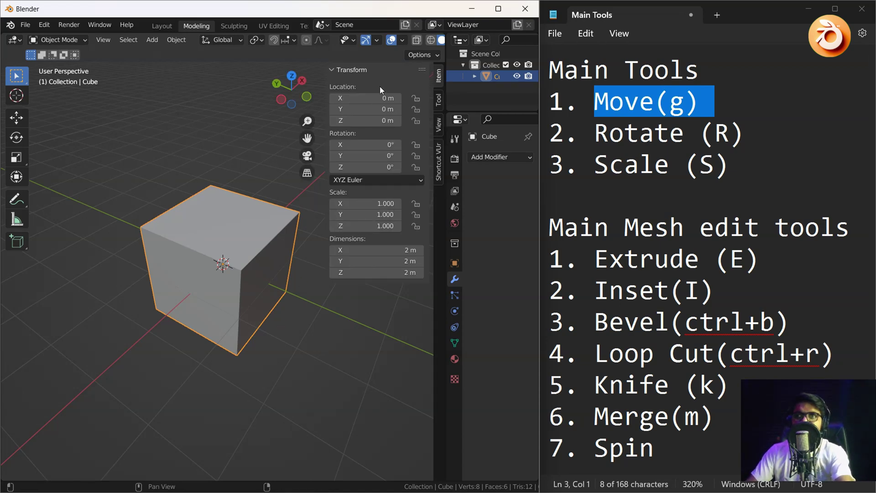
{"action": "left_click", "coordinate": [437, 162]}
{"action": "left_click", "coordinate": [377, 86]}
{"action": "key", "text": "n"}
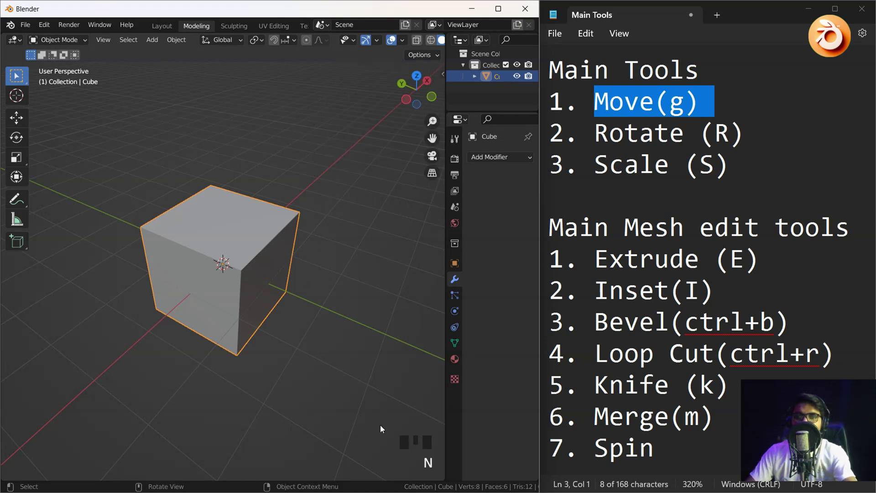
{"action": "scroll", "coordinate": [213, 260], "scroll_direction": "up", "scroll_amount": 2}
{"action": "middle_click_drag", "start_coordinate": [213, 260], "coordinate": [244, 281]}
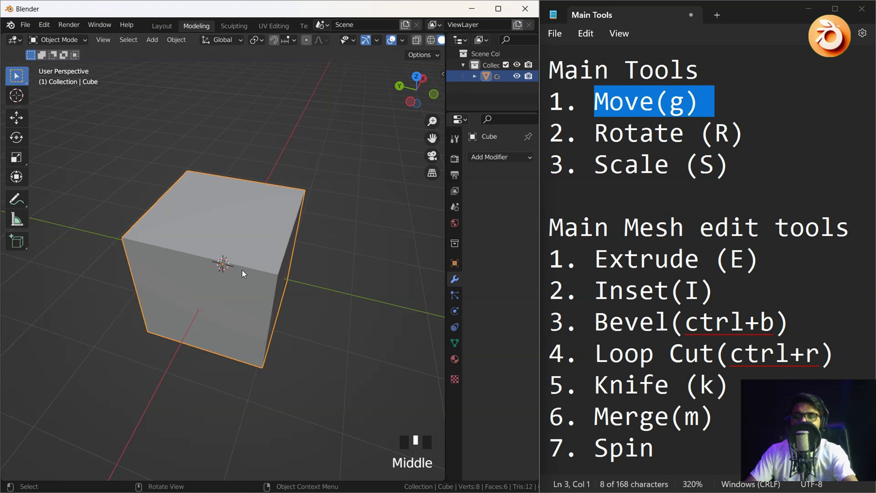
Add the line "8. Duplicate (shift+d" below Spin in the notes' Main Mesh edit tools list.
{"action": "scroll", "coordinate": [709, 380], "scroll_direction": "down", "scroll_amount": 1}
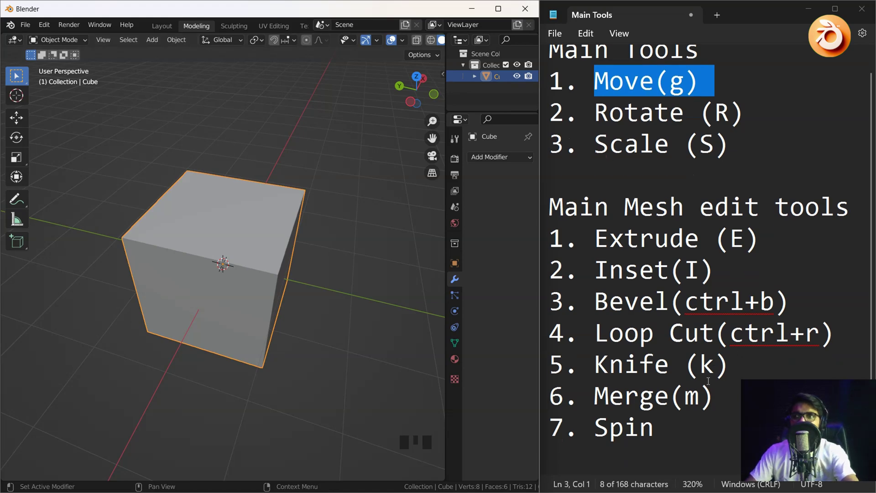
{"action": "left_click", "coordinate": [589, 461]}
{"action": "type", "text": "8"}
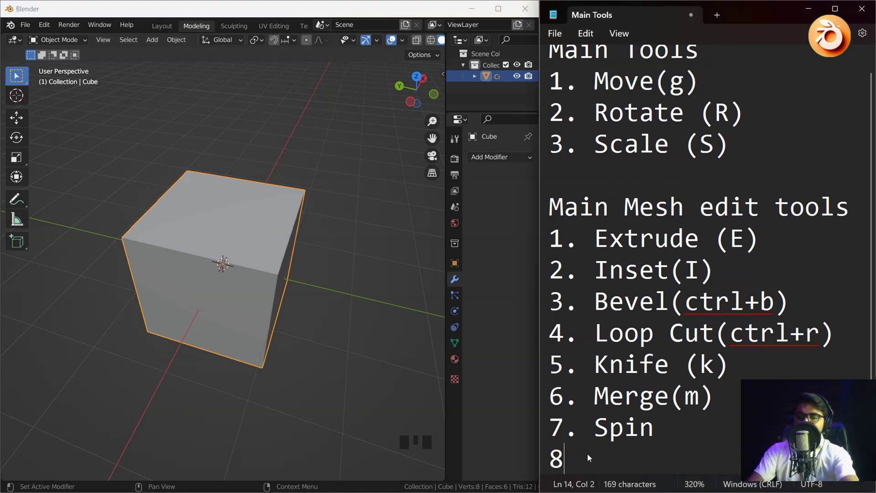
{"action": "type", "text": "."}
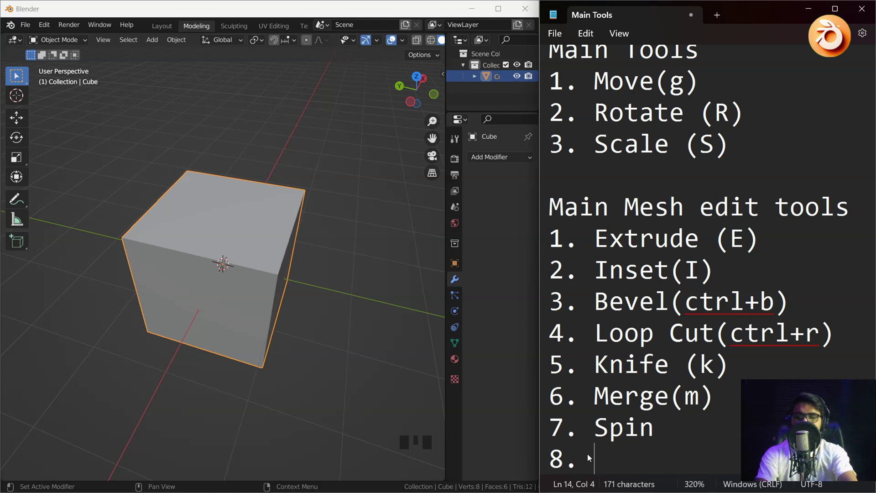
{"action": "type", "text": " Duplicate "}
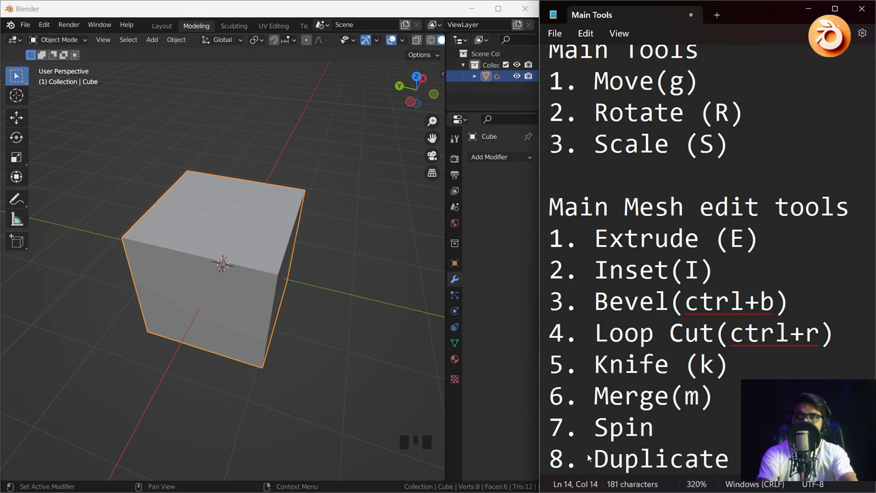
{"action": "type", "text": "(shif"}
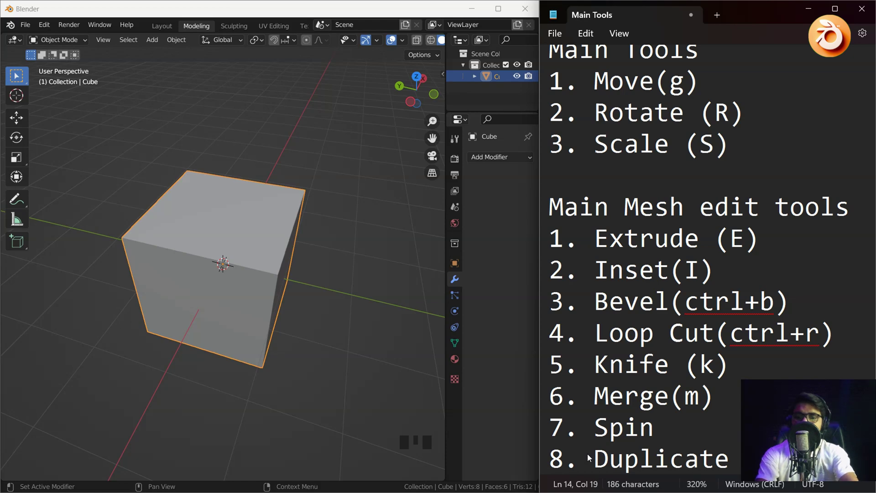
{"action": "type", "text": "t+d"}
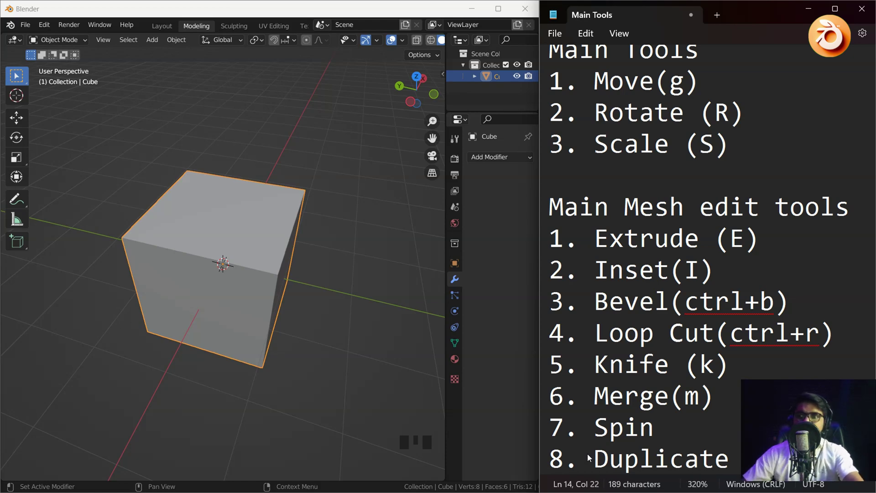
{"action": "scroll", "coordinate": [661, 257], "scroll_direction": "up", "scroll_amount": 1}
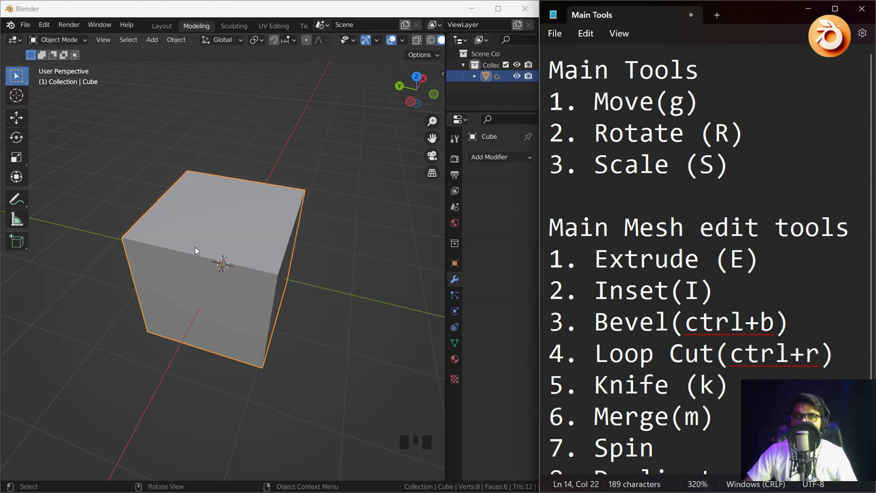
Highlight the shortcut letter g of the Move entry in the notes.
{"action": "left_click", "coordinate": [224, 229]}
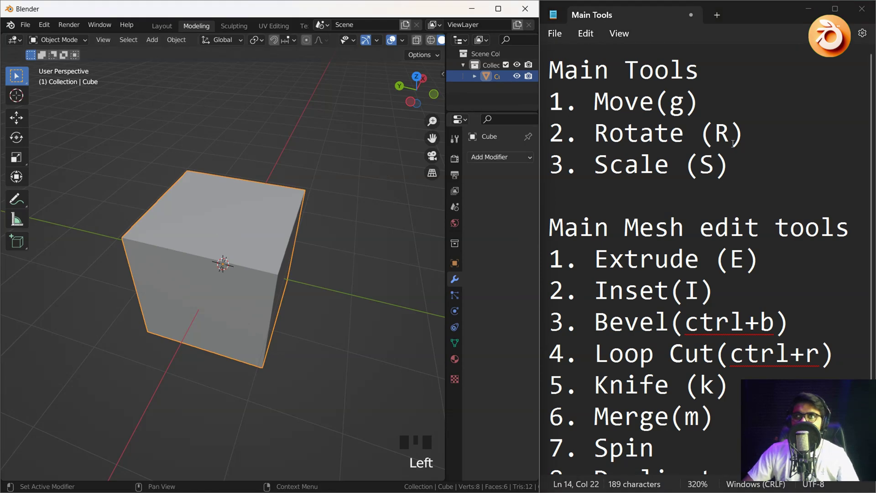
{"action": "mouse_move", "coordinate": [670, 103]}
{"action": "left_mouse_down"}
{"action": "mouse_move", "coordinate": [698, 102]}
{"action": "mouse_move", "coordinate": [686, 103]}
{"action": "left_mouse_up"}
{"action": "left_click", "coordinate": [688, 101]}
{"action": "left_click", "coordinate": [670, 103]}
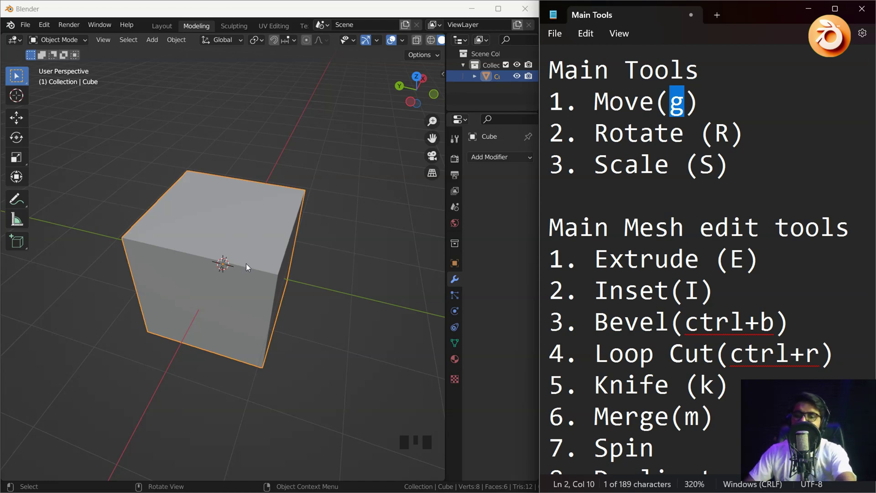
Try moving the cube freely and with the movement constrained to the global X axis.
{"action": "left_click", "coordinate": [237, 244]}
{"action": "key", "text": "g"}
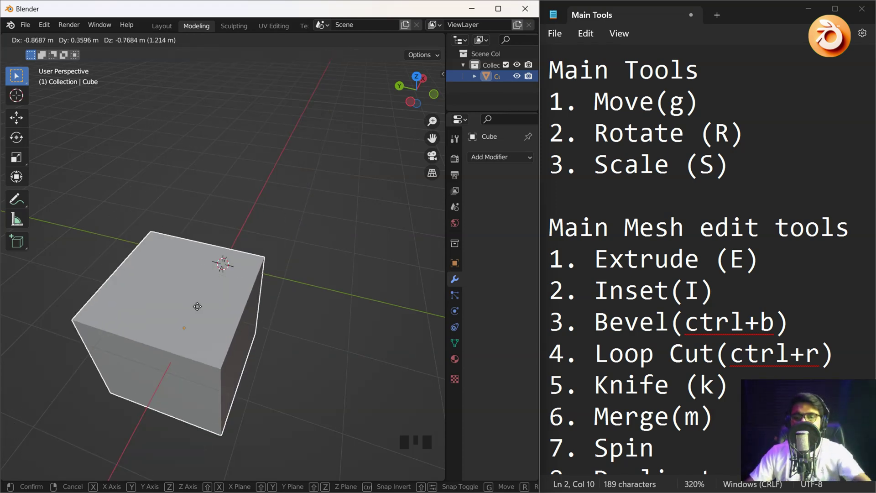
{"action": "key", "text": "x"}
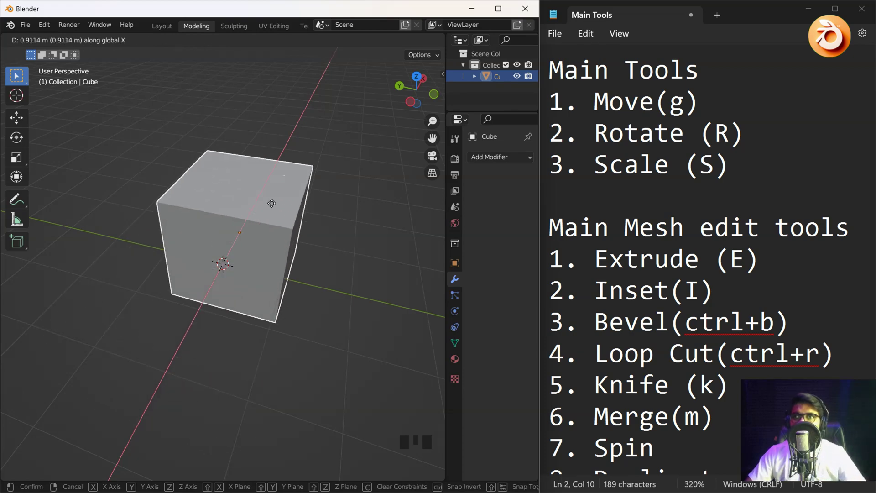
{"action": "right_click", "coordinate": [271, 206]}
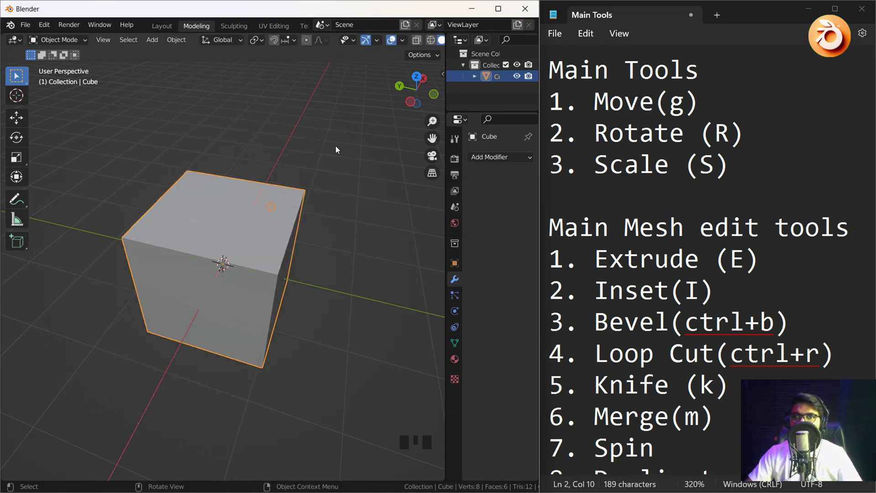
Turn on the Z axis line in the viewport overlays.
{"action": "left_click_drag", "start_coordinate": [416, 90], "coordinate": [397, 88]}
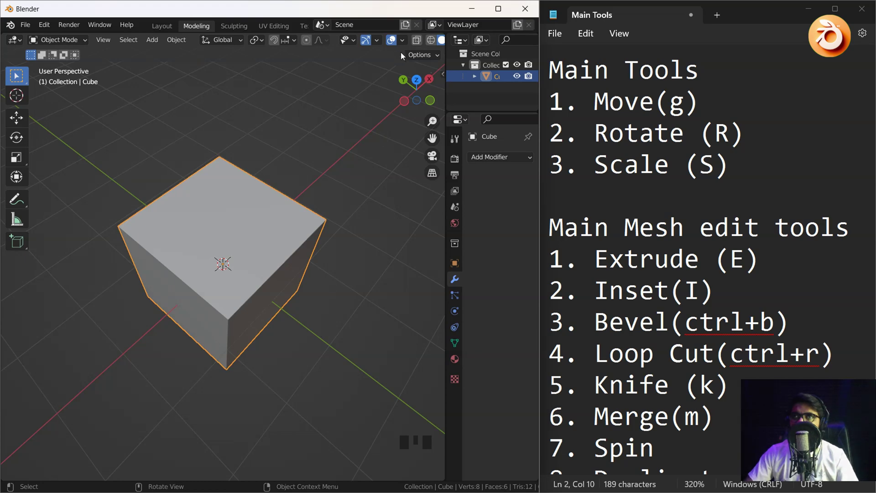
{"action": "left_click", "coordinate": [403, 40]}
{"action": "left_click", "coordinate": [468, 93]}
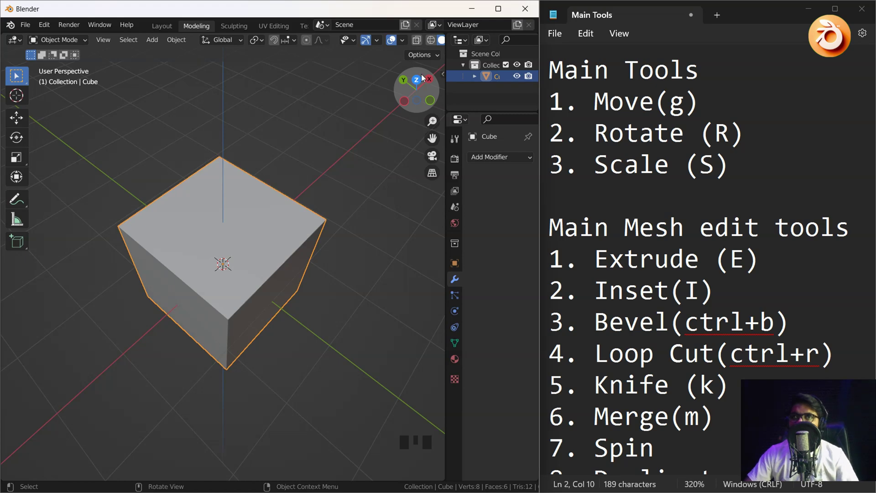
Try moving the cube along the global X axis and along the global Y axis.
{"action": "scroll", "coordinate": [182, 259], "scroll_direction": "down", "scroll_amount": 6}
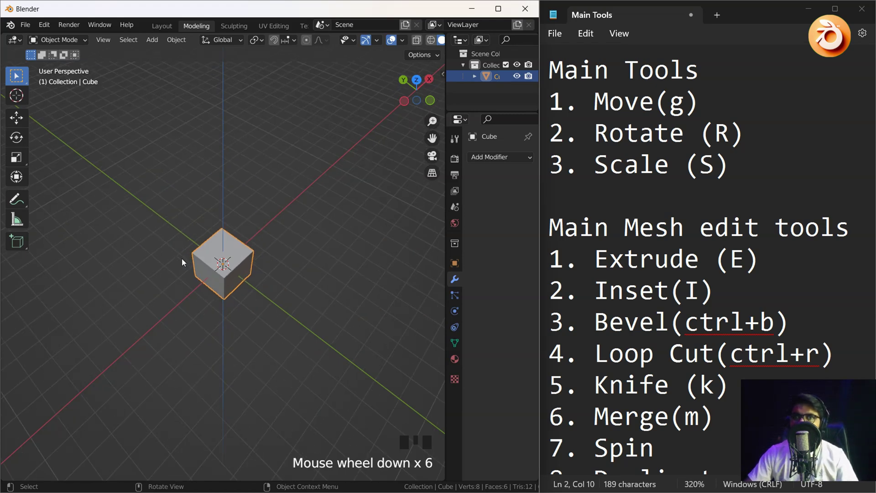
{"action": "left_click", "coordinate": [239, 257]}
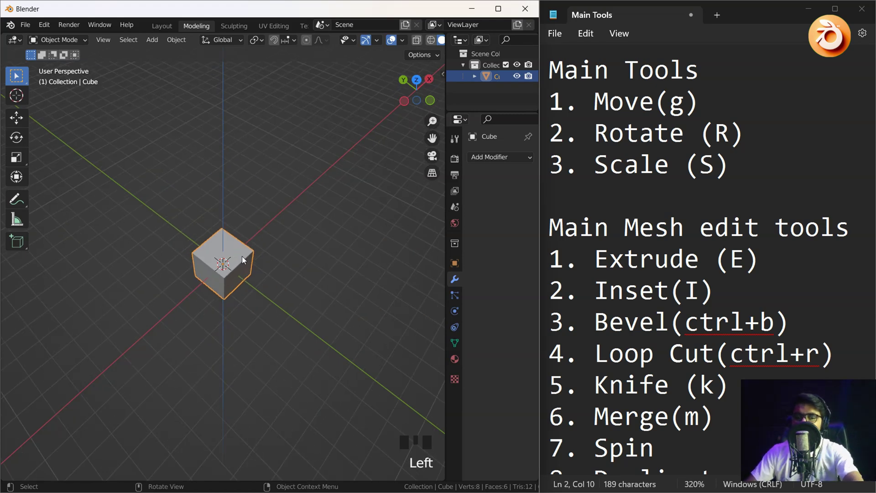
{"action": "key", "text": "g"}
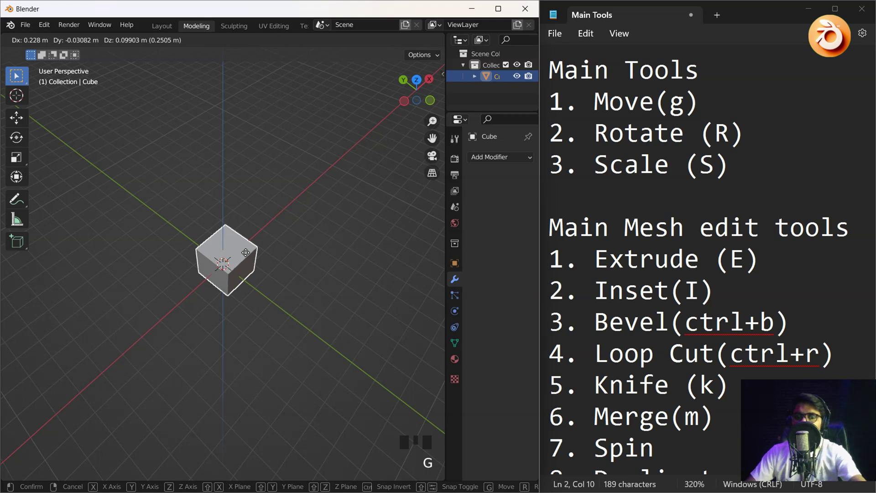
{"action": "key", "text": "x"}
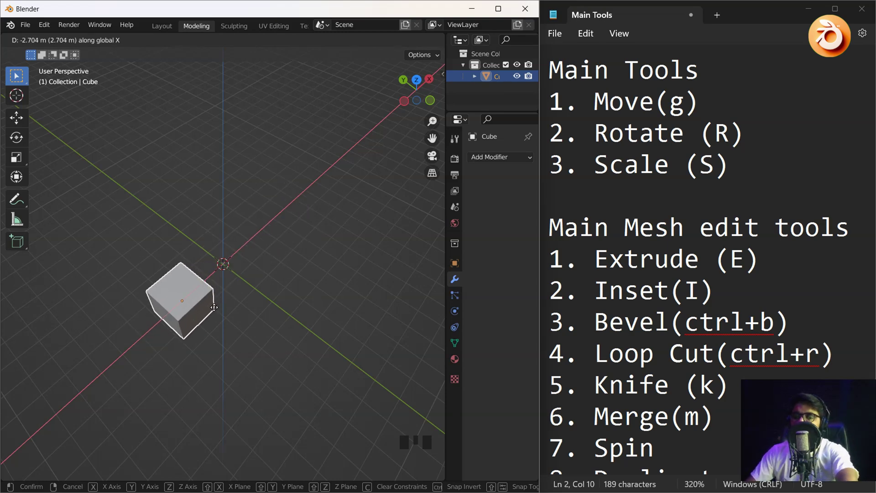
{"action": "key", "text": "y"}
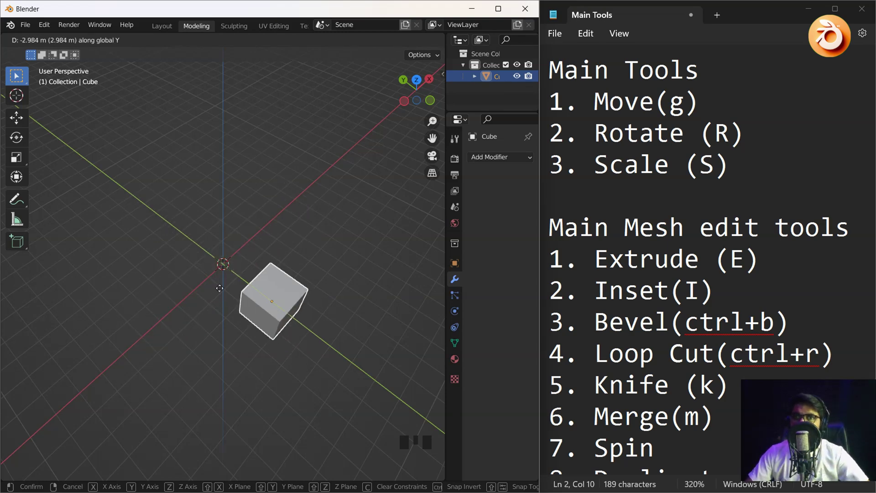
{"action": "key", "text": "Escape"}
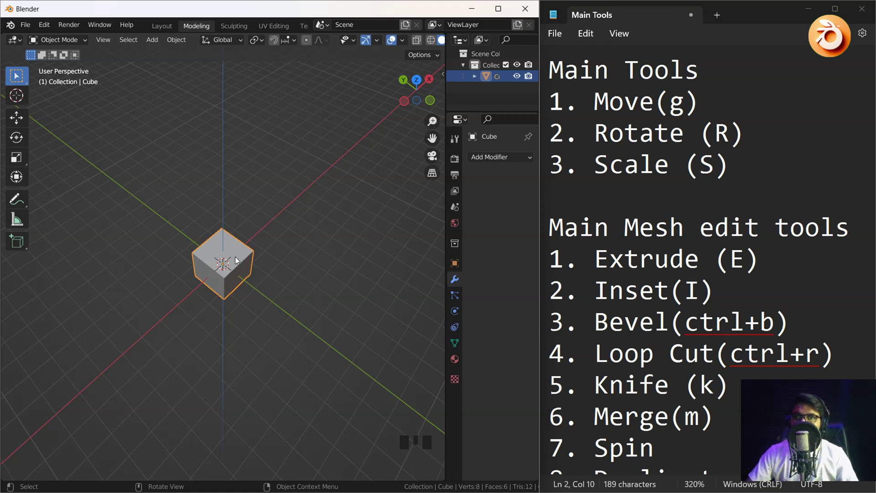
Move the cube freely by about 0.19 m, and try a second, larger free move that is cancelled.
{"action": "key", "text": "g"}
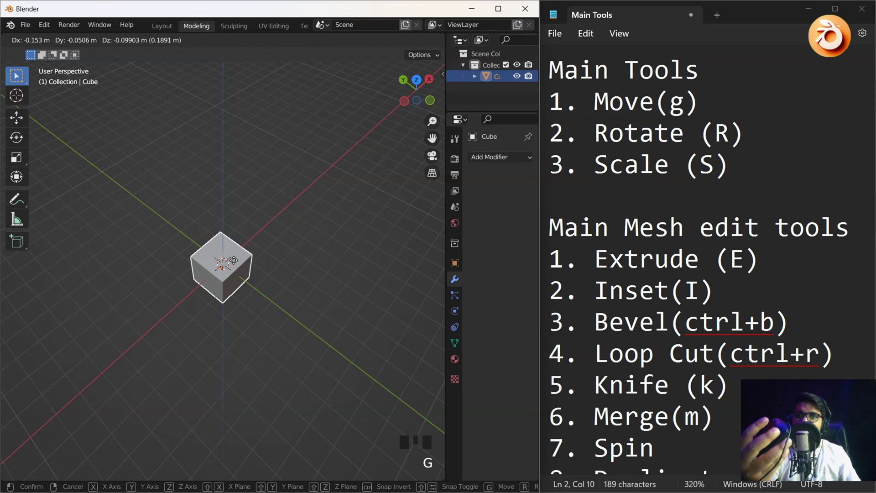
{"action": "left_click", "coordinate": [235, 262]}
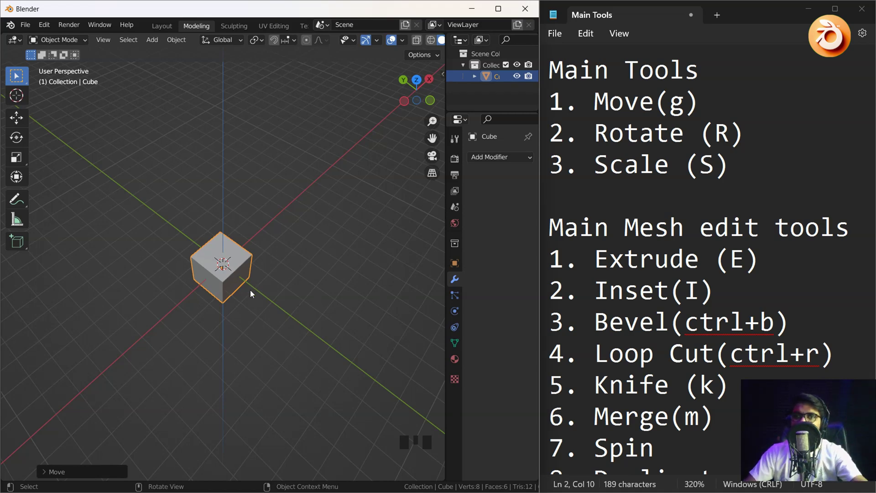
{"action": "key", "text": "g"}
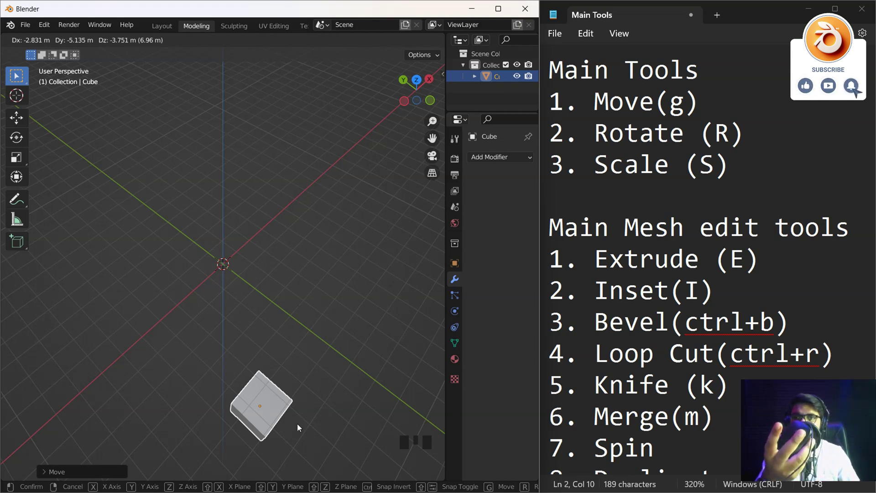
{"action": "right_click", "coordinate": [298, 427]}
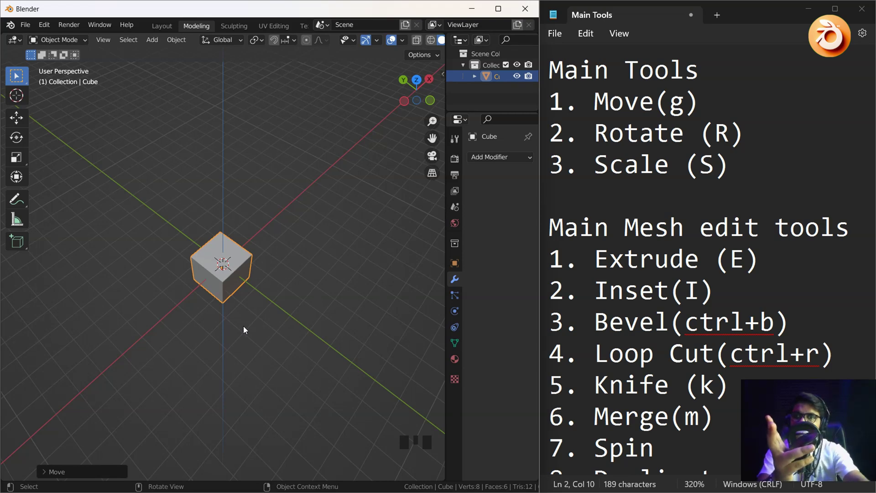
Try moving the cube with the movement constrained to the global X, Y and Z axes in turn.
{"action": "key", "text": "g"}
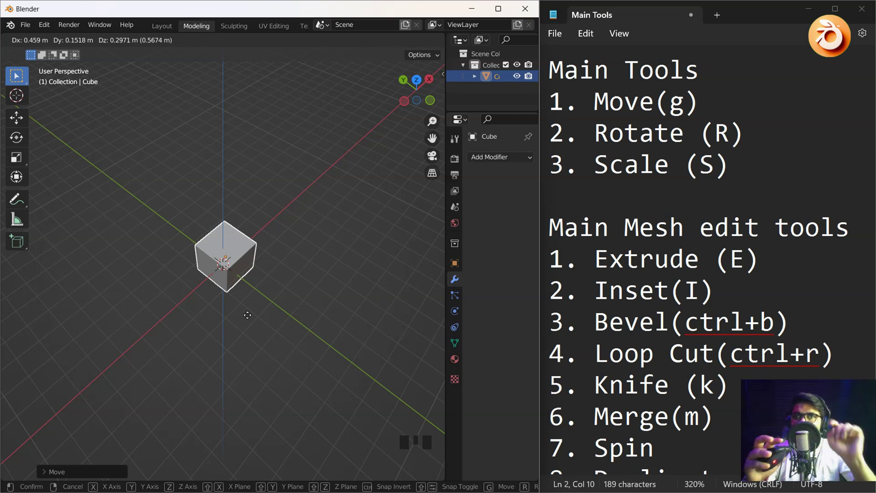
{"action": "key", "text": "x"}
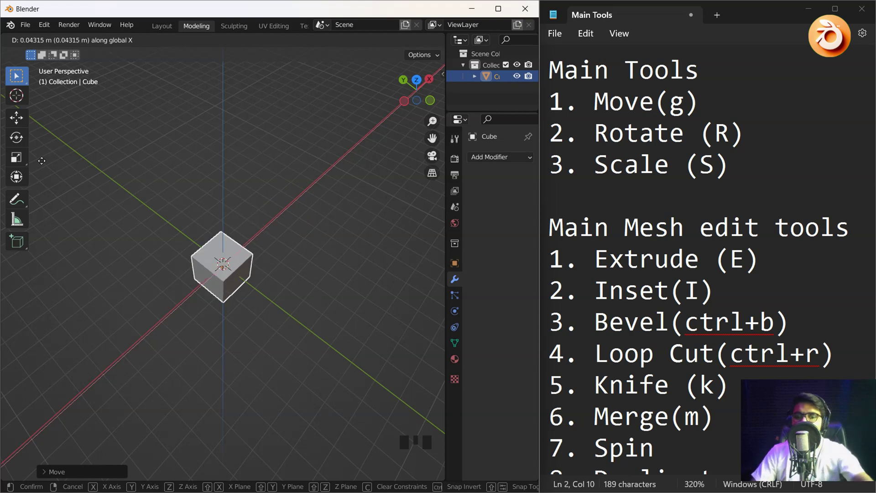
{"action": "key", "text": "y"}
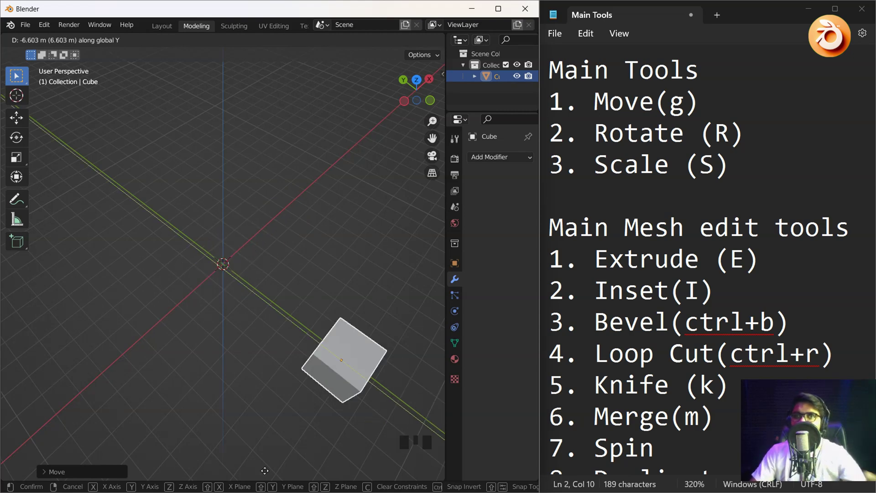
{"action": "key", "text": "z"}
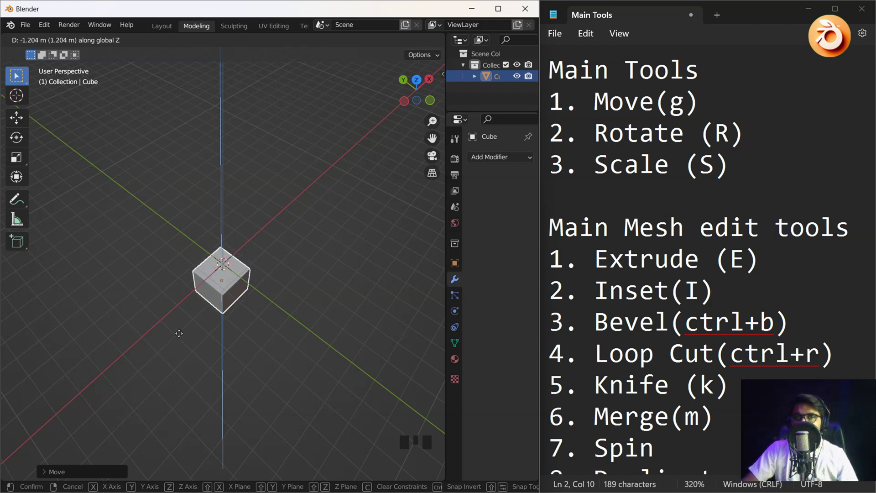
{"action": "left_click", "coordinate": [219, 295]}
{"action": "scroll", "coordinate": [235, 201], "scroll_direction": "down", "scroll_amount": 6, "text": "ctrl+alt"}
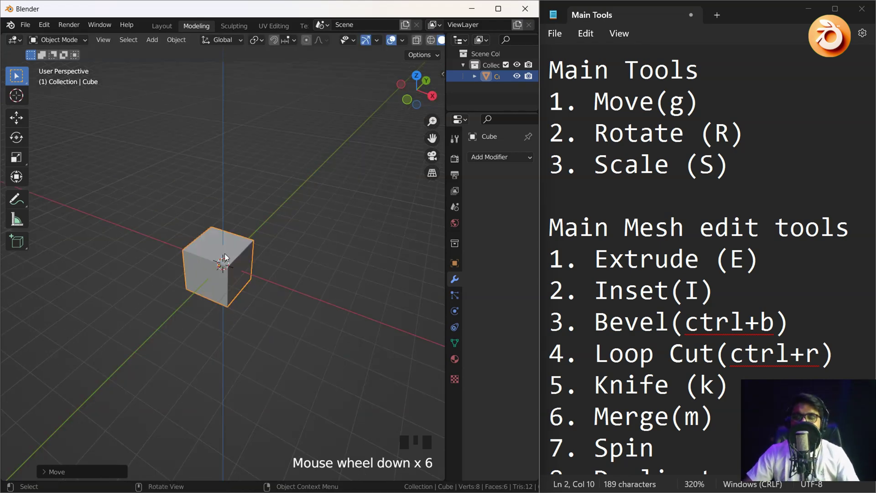
Append "Done" to the "Move(g)" entry of the Main Tools list in Notepad.
{"action": "double_click", "coordinate": [713, 98]}
{"action": "left_click", "coordinate": [713, 98]}
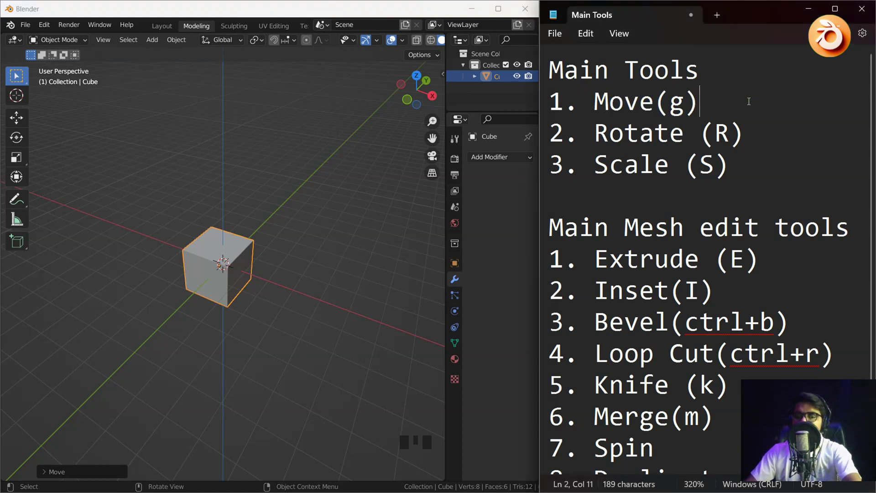
{"action": "type", "text": "Don"}
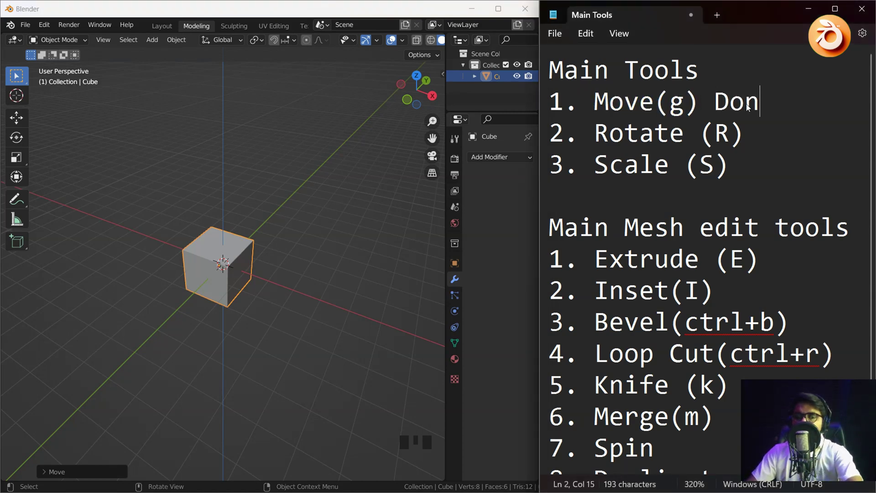
{"action": "type", "text": "e"}
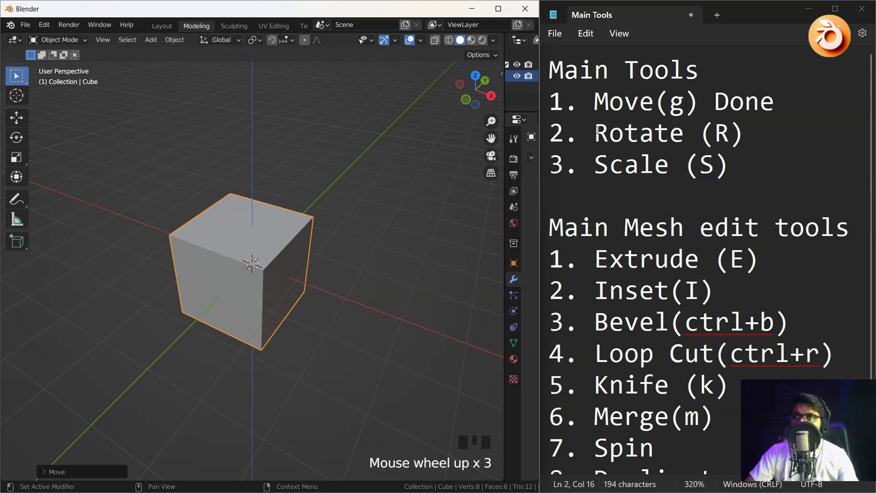
Highlight the "Rotate (R)" entry in the notes and try rotating the cube freely in Blender twice.
{"action": "left_click_drag", "start_coordinate": [595, 134], "coordinate": [745, 133]}
{"action": "left_click", "coordinate": [246, 231]}
{"action": "key", "text": "r"}
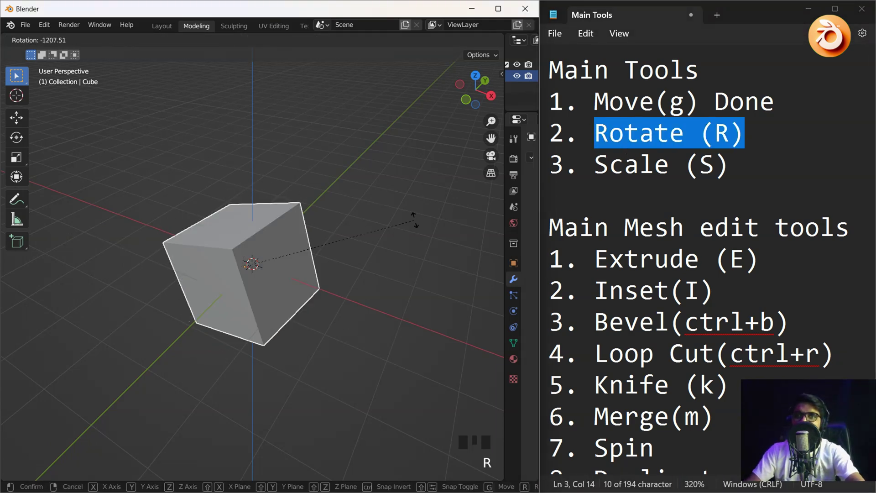
{"action": "key", "text": "Escape"}
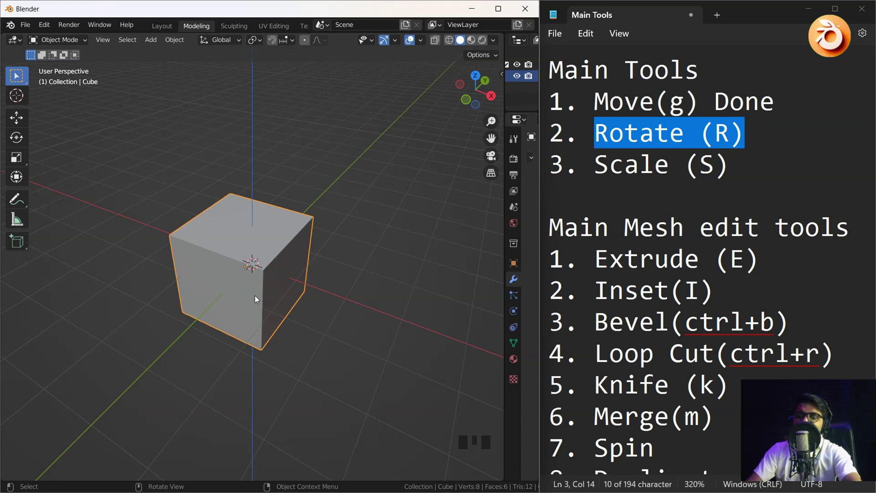
{"action": "key", "text": "r"}
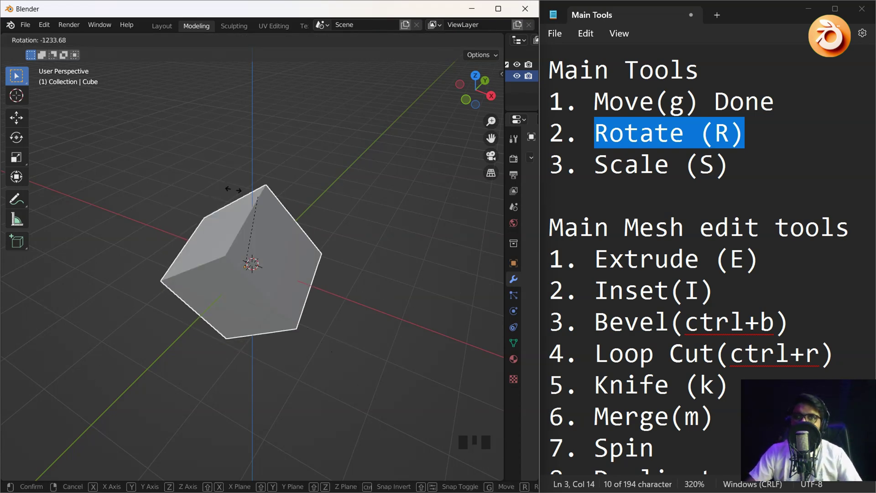
{"action": "right_click", "coordinate": [229, 251]}
{"action": "middle_click_drag", "start_coordinate": [229, 251], "coordinate": [290, 249]}
Copy the word "Done" from the Move entry to the end of the "Rotate (R)" entry in the Notepad list.
{"action": "left_click", "coordinate": [781, 131]}
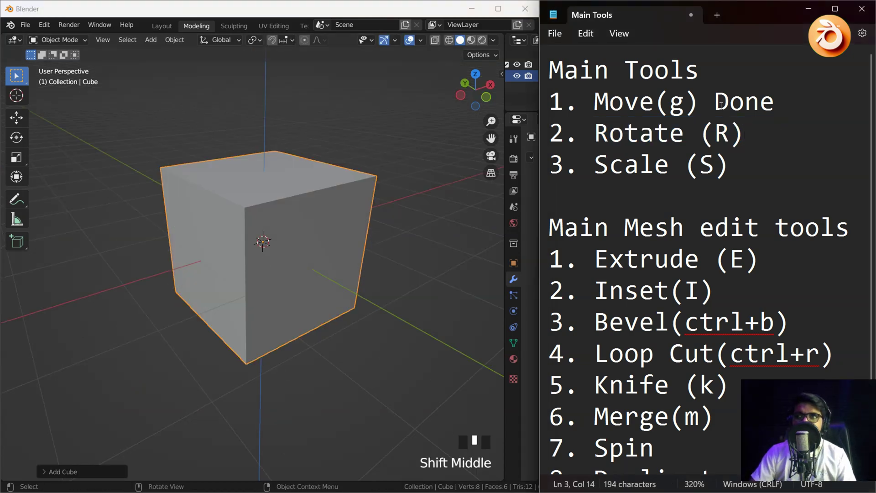
{"action": "left_click_drag", "start_coordinate": [721, 105], "coordinate": [776, 101]}
{"action": "key", "text": "ctrl+c"}
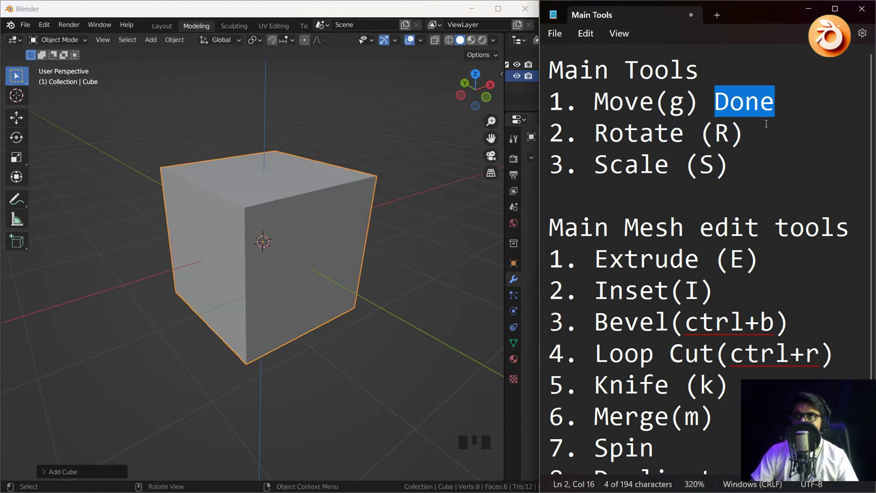
{"action": "left_click", "coordinate": [767, 123]}
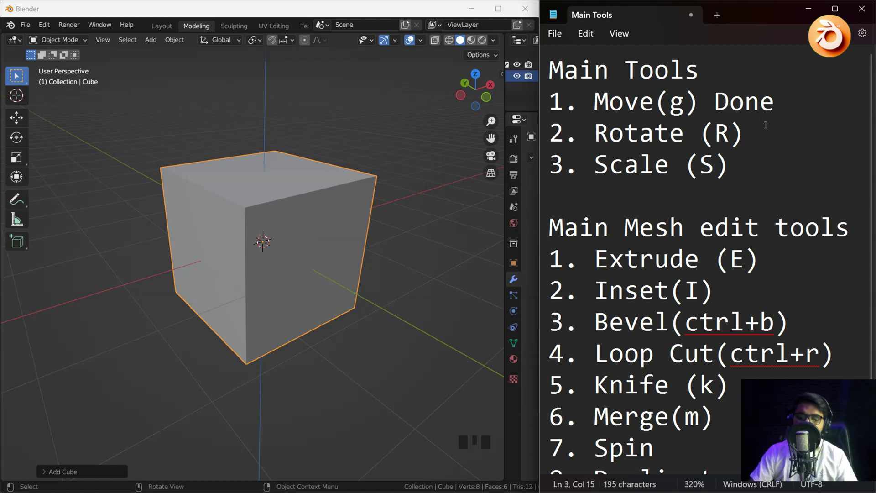
{"action": "key", "text": "ctrl+v"}
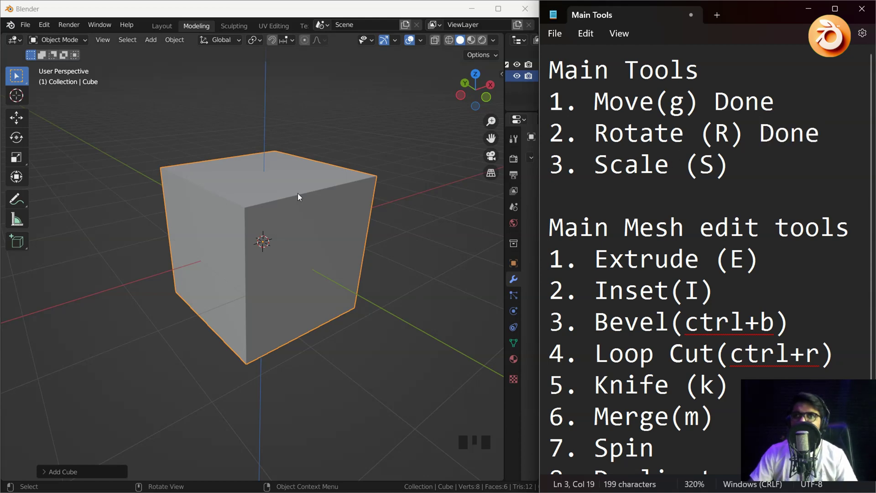
Highlight the "S" shortcut of the Scale entry in the notes, and scale the cube up uniformly in Blender.
{"action": "left_click", "coordinate": [300, 226]}
{"action": "scroll", "coordinate": [285, 267], "scroll_direction": "down", "scroll_amount": 5}
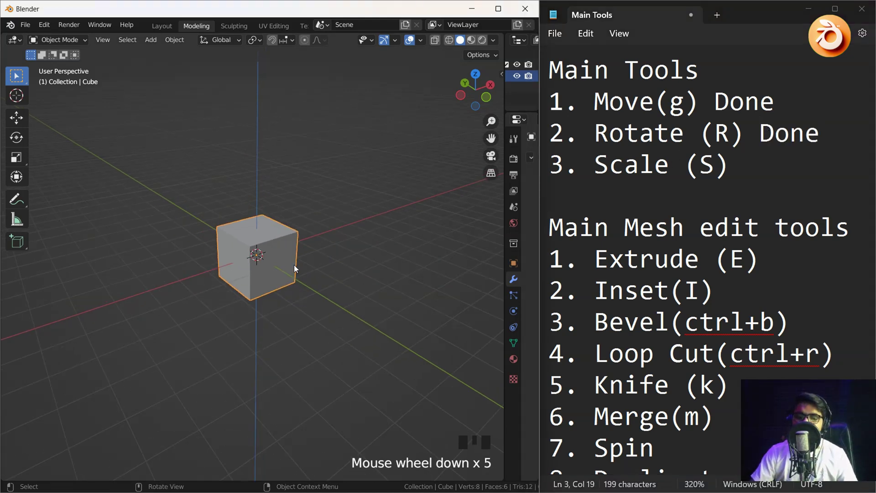
{"action": "left_click_drag", "start_coordinate": [710, 169], "coordinate": [700, 168]}
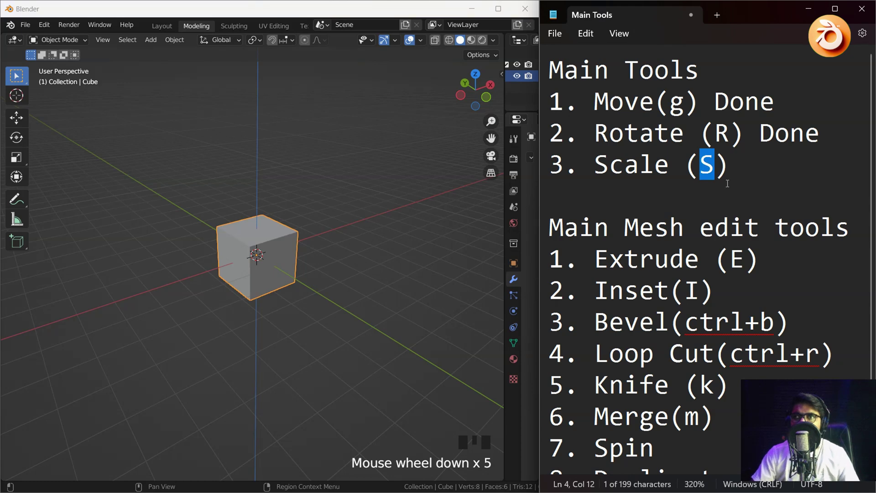
{"action": "left_click", "coordinate": [279, 241]}
{"action": "key", "text": "s"}
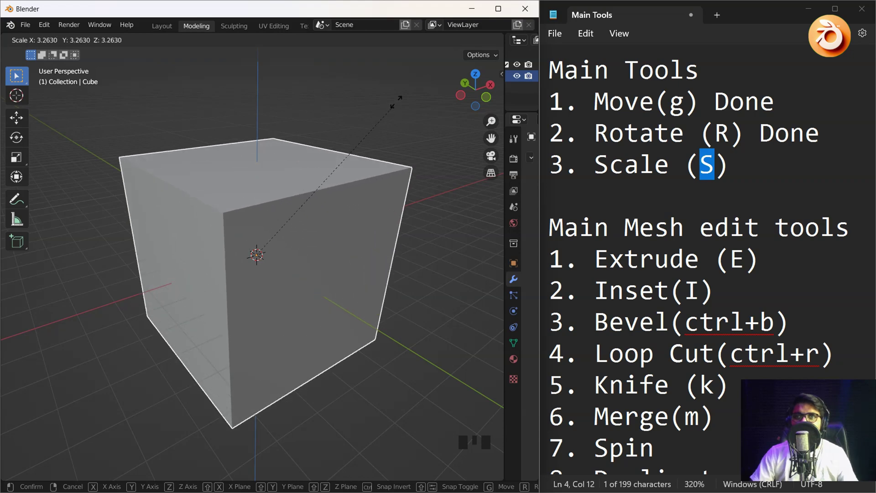
{"action": "left_click", "coordinate": [365, 159]}
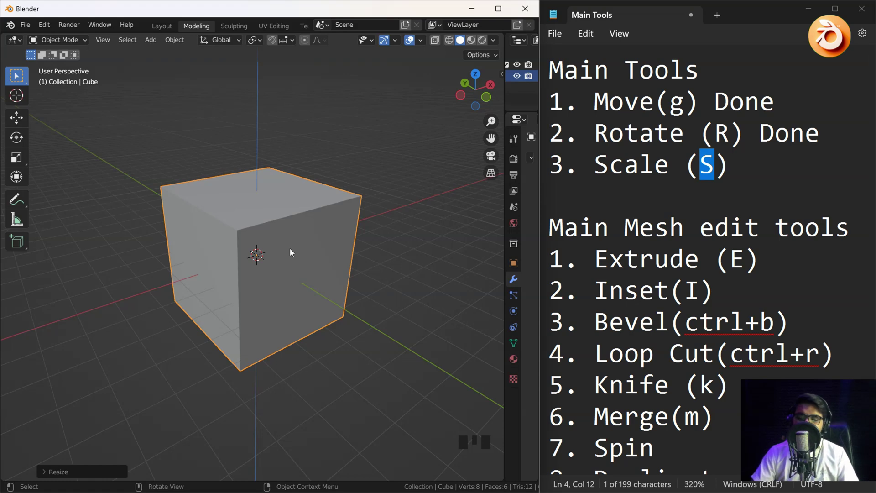
Try scaling the cube along the global X and Y axes, and flatten it along global Z into a thin slab.
{"action": "key", "text": "s"}
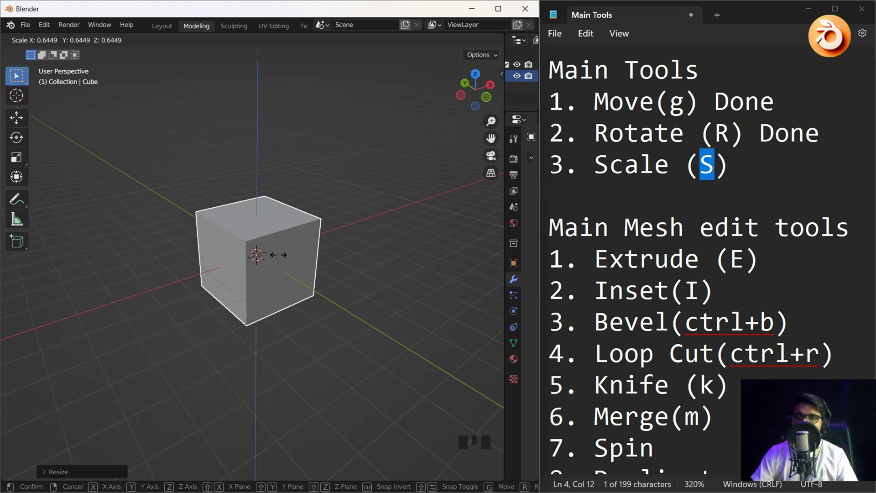
{"action": "key", "text": "x"}
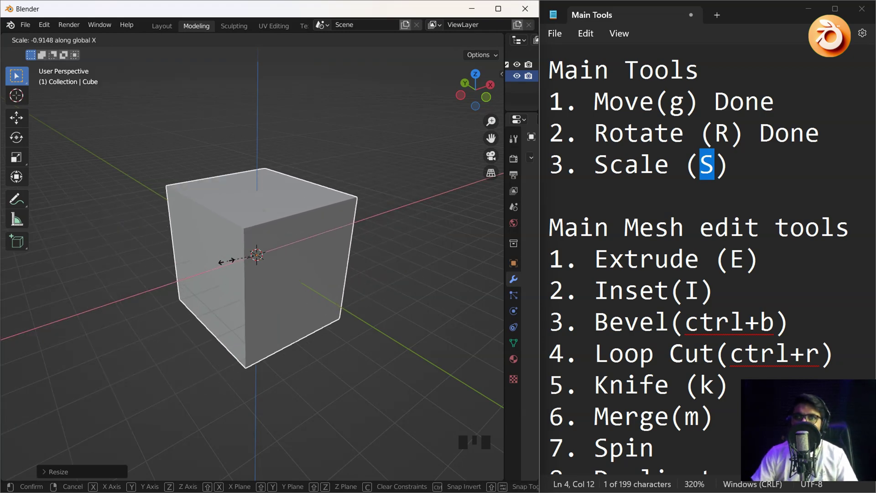
{"action": "key", "text": "y"}
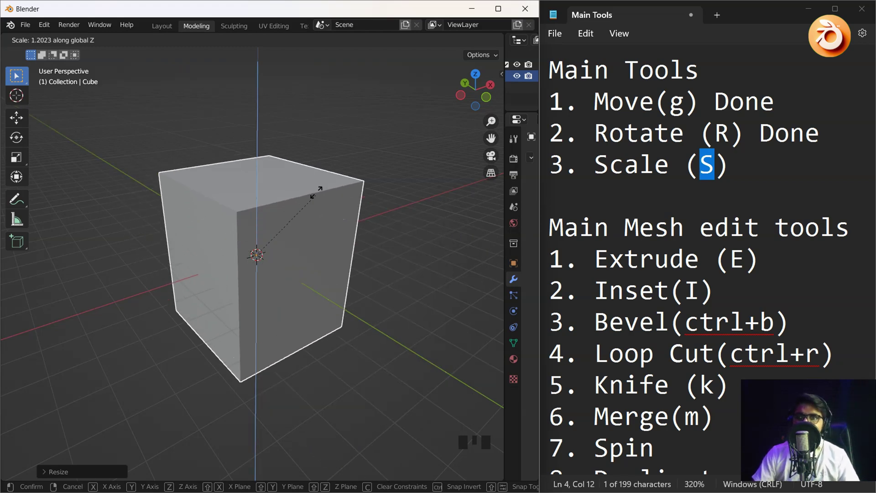
{"action": "key", "text": "z"}
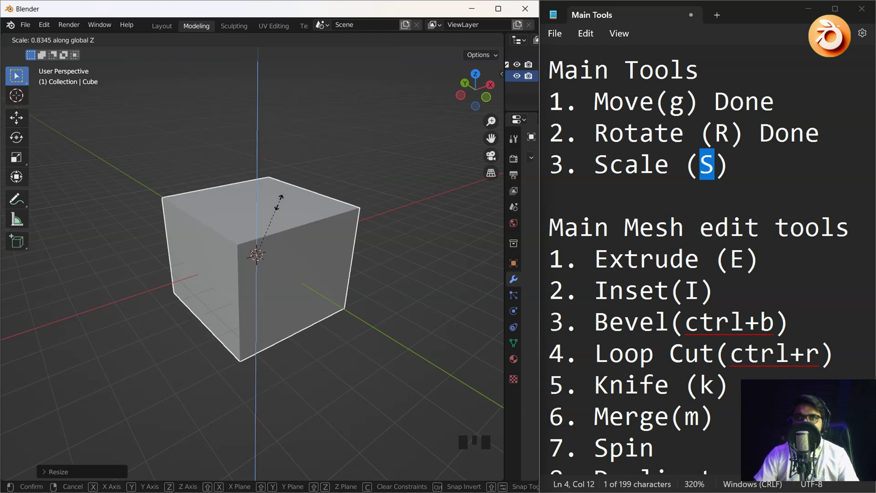
{"action": "left_click", "coordinate": [262, 248]}
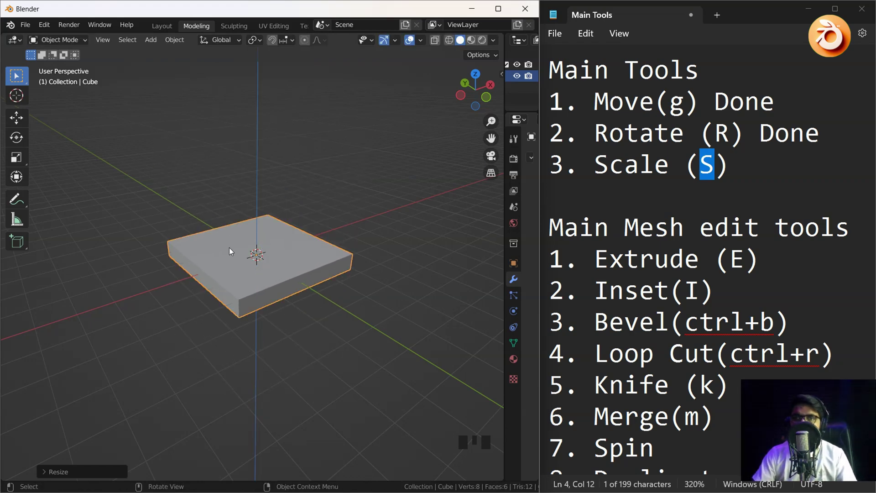
{"action": "middle_click_drag", "start_coordinate": [229, 248], "coordinate": [213, 277]}
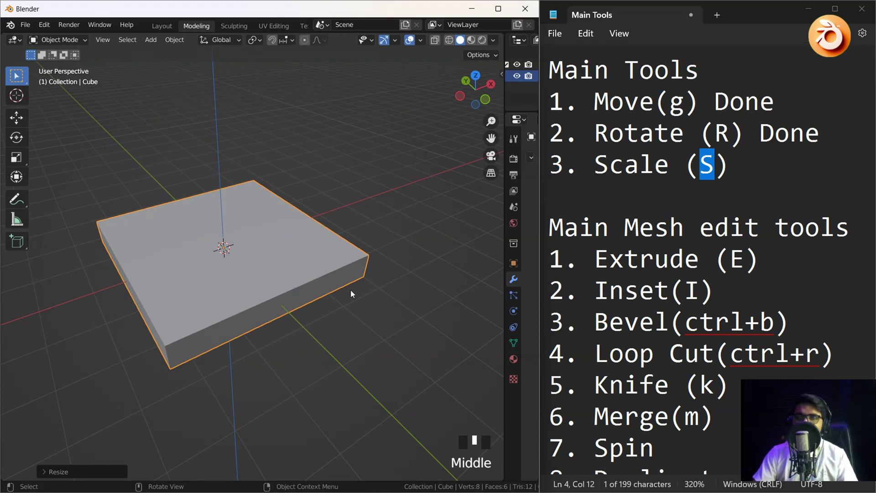
{"action": "left_click", "coordinate": [303, 279]}
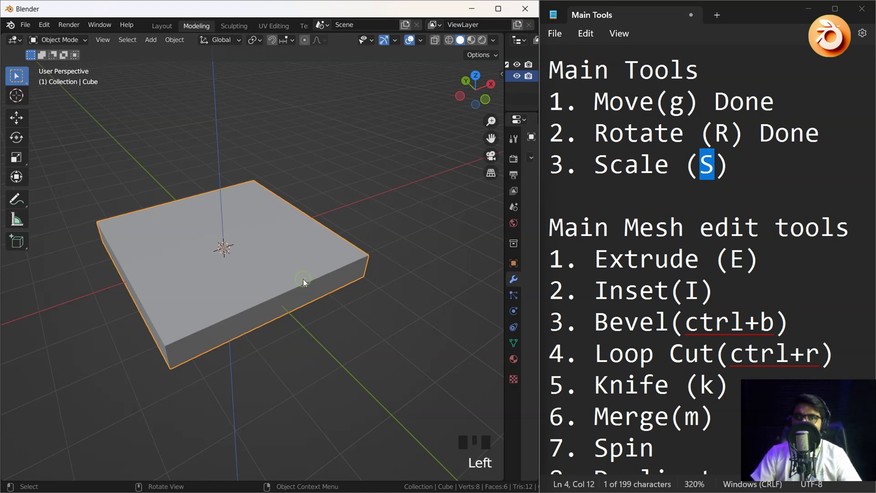
Add the entry "4. Apply (ctrl+A)" below Scale in the Notepad list of main tools, and highlight the "Scale (S)" entry.
{"action": "scroll", "coordinate": [733, 194], "scroll_direction": "down", "scroll_amount": 1}
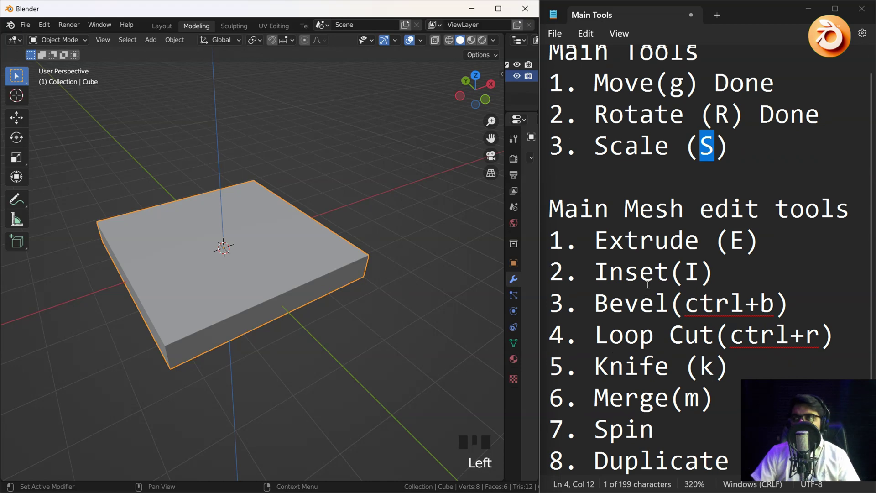
{"action": "scroll", "coordinate": [733, 194], "scroll_direction": "up", "scroll_amount": 1}
{"action": "left_click", "coordinate": [799, 152]}
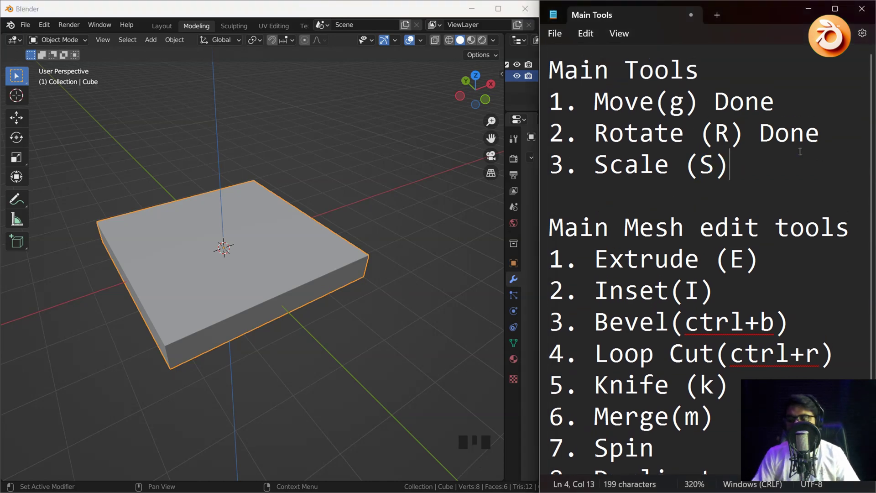
{"action": "key", "text": "Return"}
{"action": "type", "text": "4"}
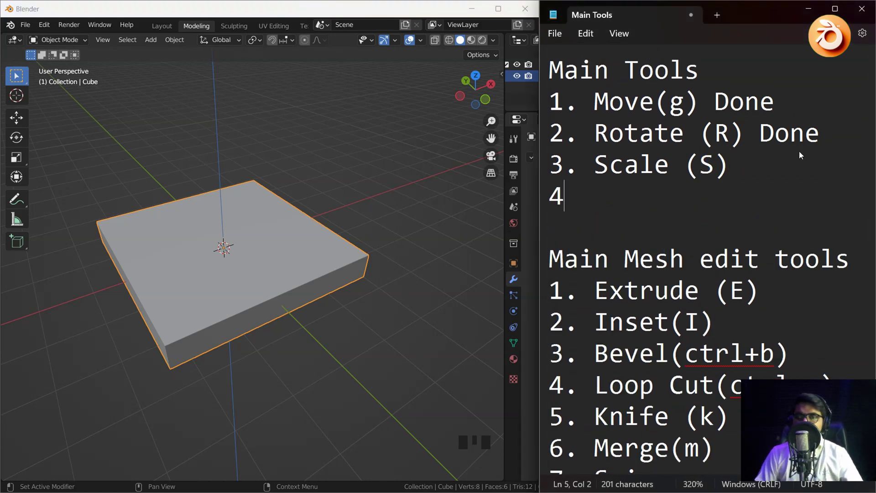
{"action": "key", "text": "Delete"}
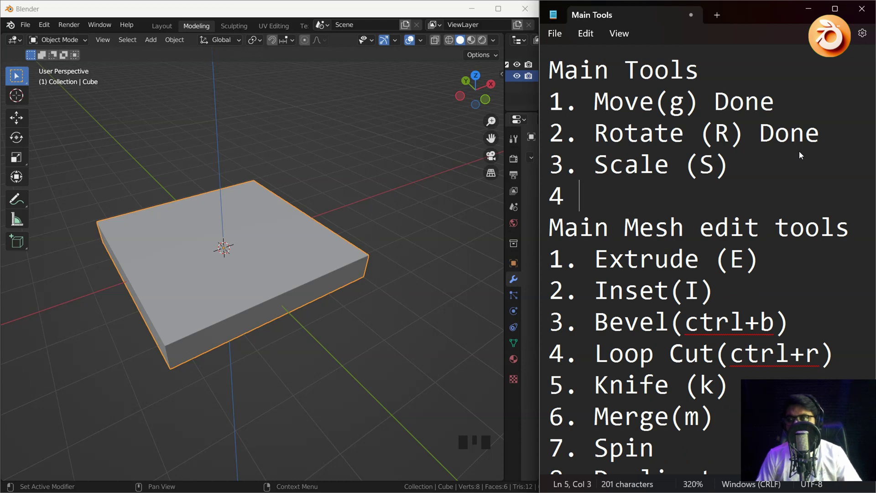
{"action": "key", "text": "BackSpace"}
{"action": "type", "text": ". Apply"}
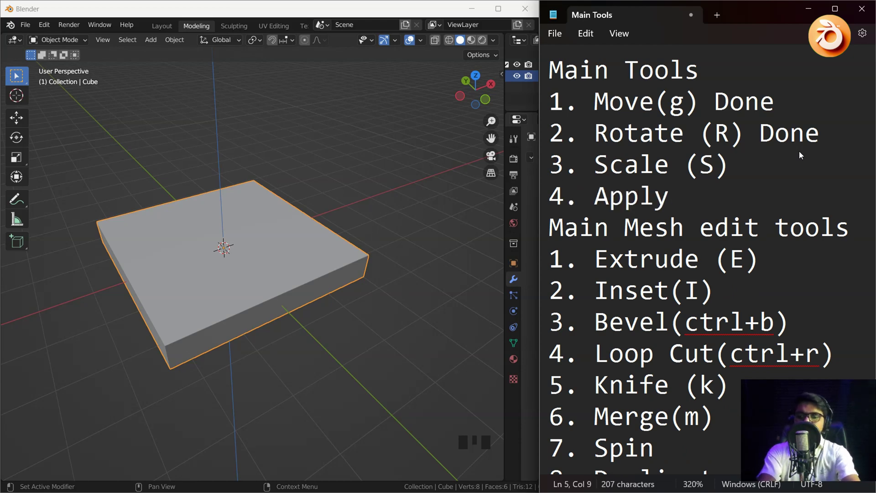
{"action": "type", "text": "c"}
{"action": "type", "text": "trl+"}
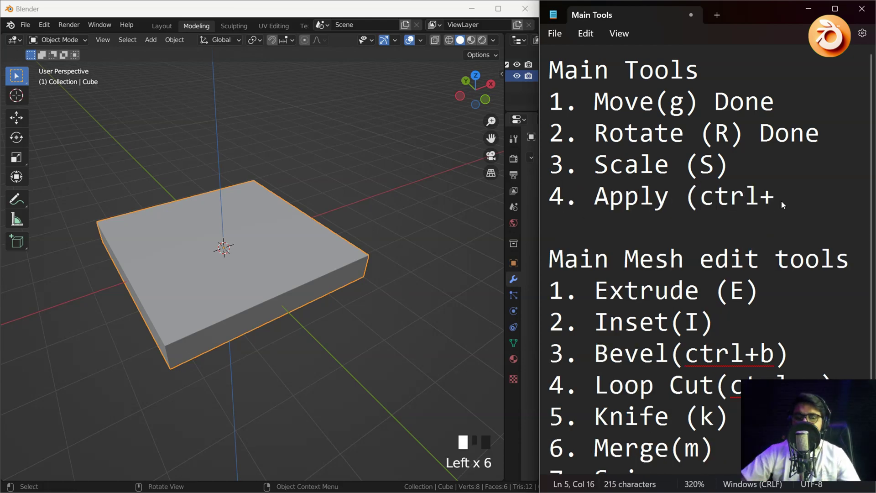
{"action": "type", "text": "A)"}
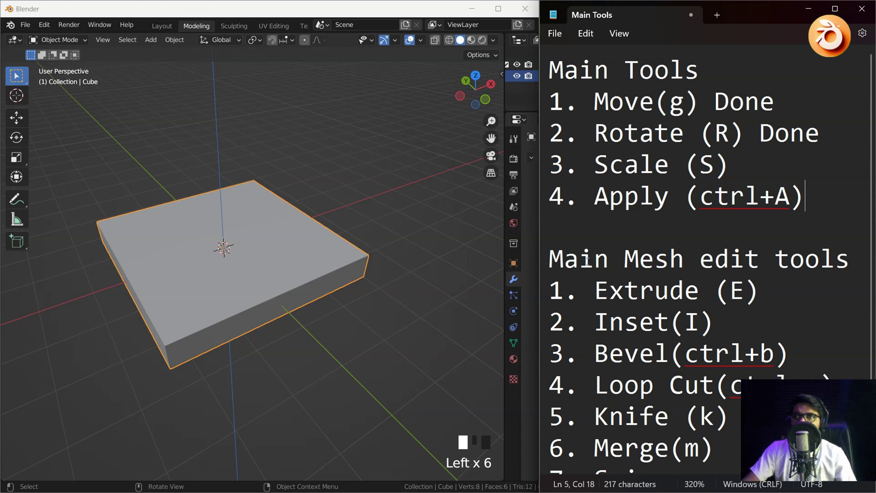
{"action": "left_click_drag", "start_coordinate": [729, 173], "coordinate": [597, 175]}
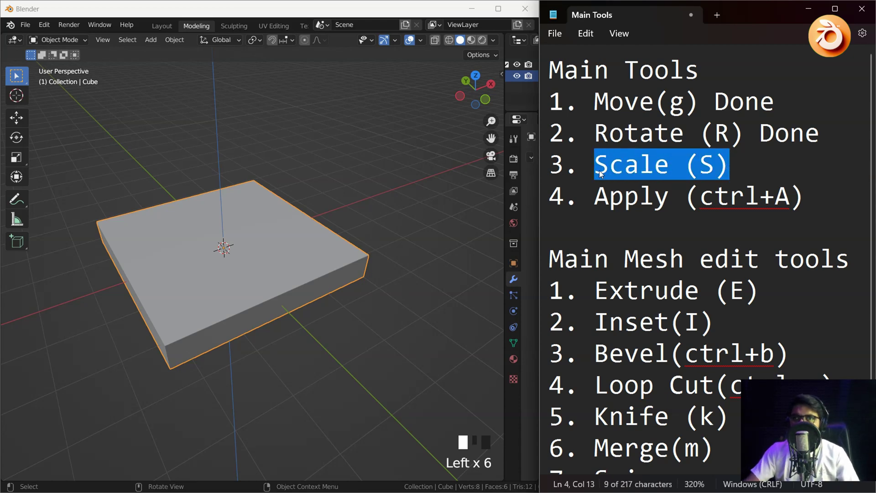
{"action": "left_click", "coordinate": [307, 263]}
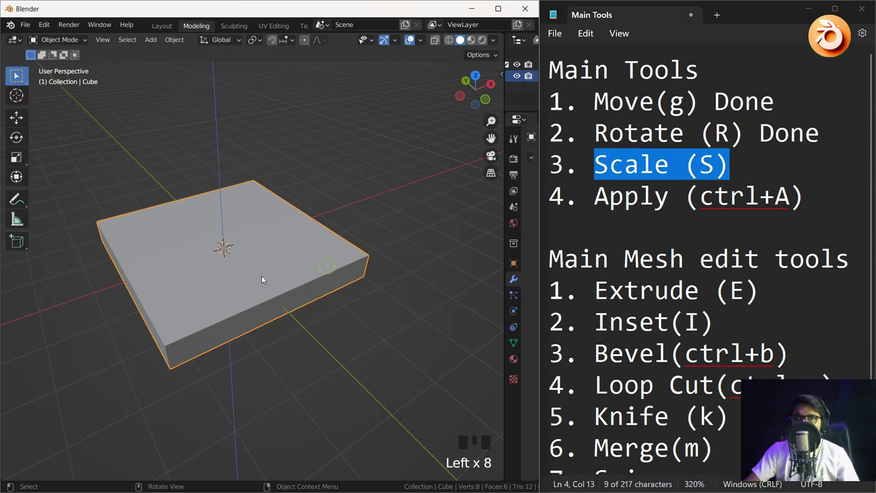
Highlight the "Apply (ctrl+A)" entry in the notes and single out its "ctrl+A" shortcut.
{"action": "left_click_drag", "start_coordinate": [598, 204], "coordinate": [797, 208]}
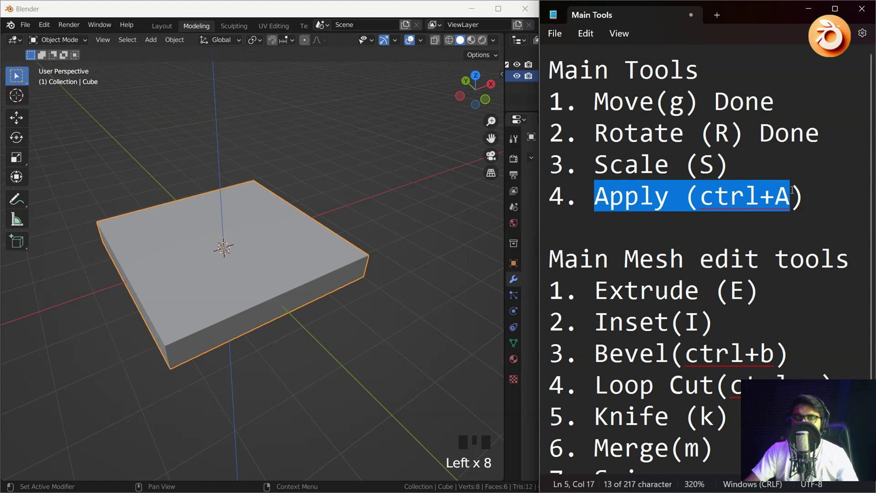
{"action": "left_click", "coordinate": [269, 210]}
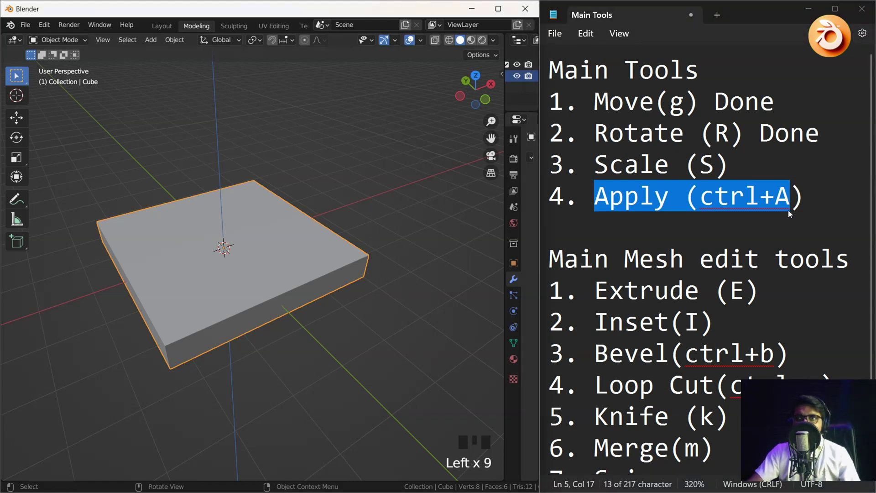
{"action": "left_click", "coordinate": [769, 208]}
{"action": "left_click_drag", "start_coordinate": [702, 201], "coordinate": [777, 210]}
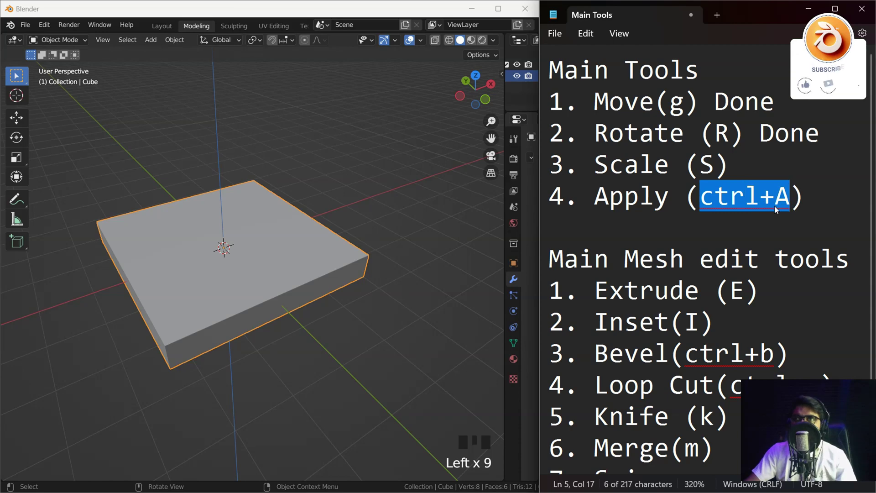
{"action": "left_click", "coordinate": [776, 210]}
{"action": "left_click", "coordinate": [632, 218]}
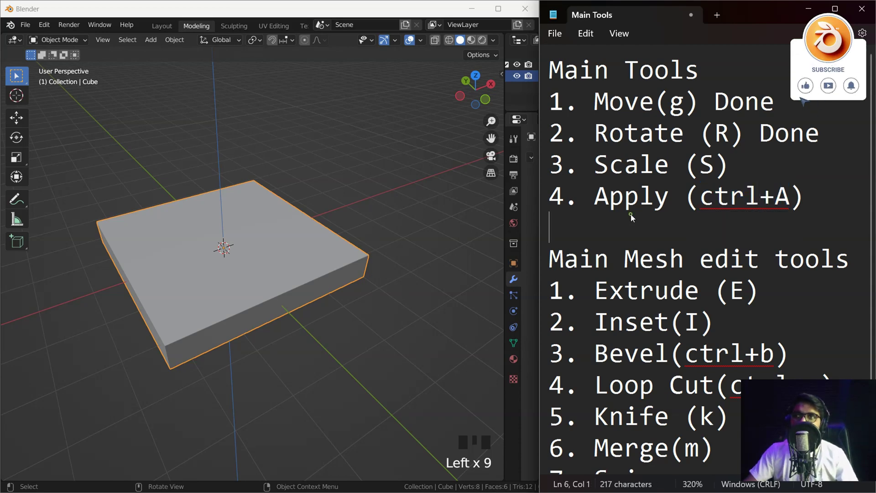
Examine the object types and mesh primitives that can be added to the scene, without adding any.
{"action": "left_click", "coordinate": [150, 40]}
{"action": "mouse_move", "coordinate": [198, 56]}
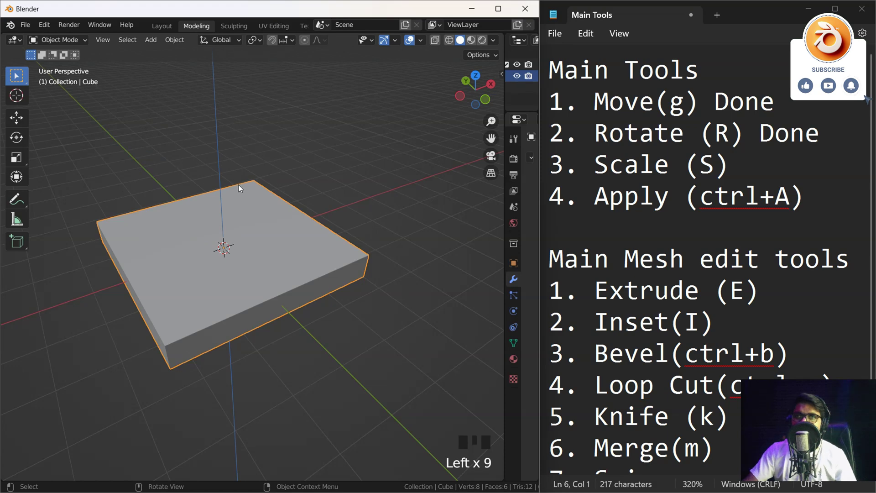
{"action": "key", "text": "shift+a"}
{"action": "mouse_move", "coordinate": [249, 201]}
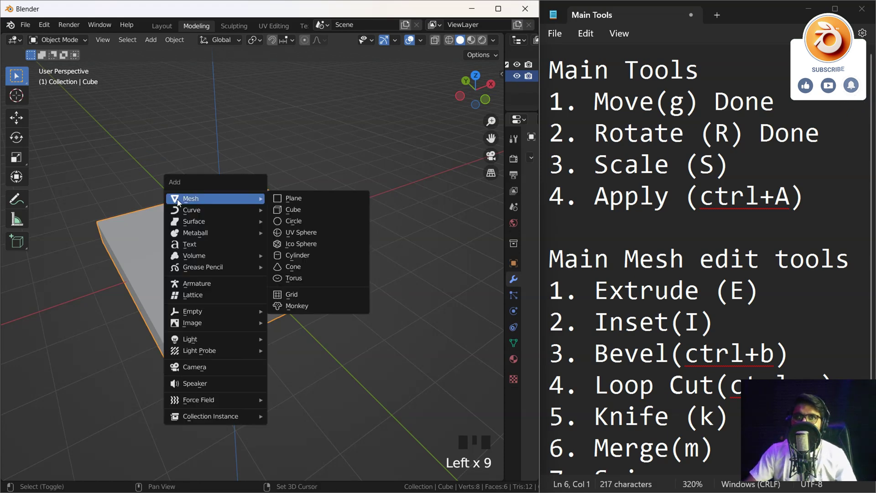
{"action": "left_click", "coordinate": [150, 41]}
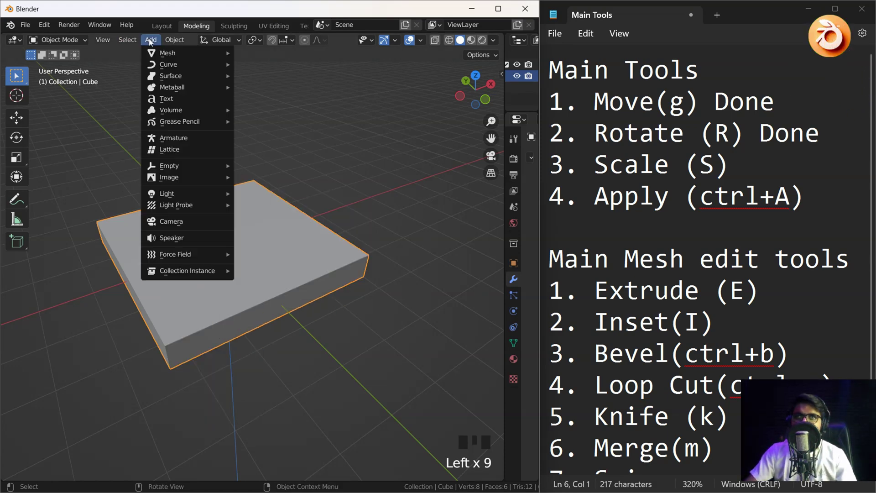
{"action": "left_click", "coordinate": [429, 229]}
{"action": "key", "text": "shift+a"}
{"action": "mouse_move", "coordinate": [297, 224]}
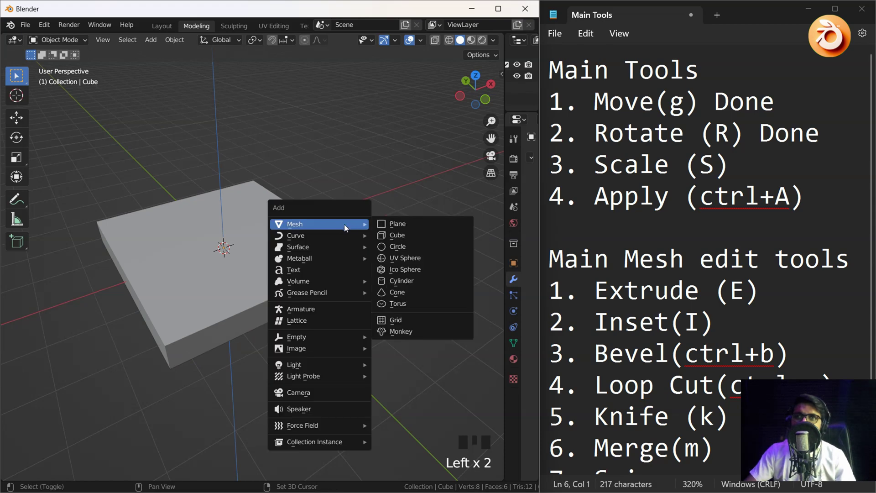
{"action": "key", "text": "Escape"}
{"action": "key", "text": "shift+a"}
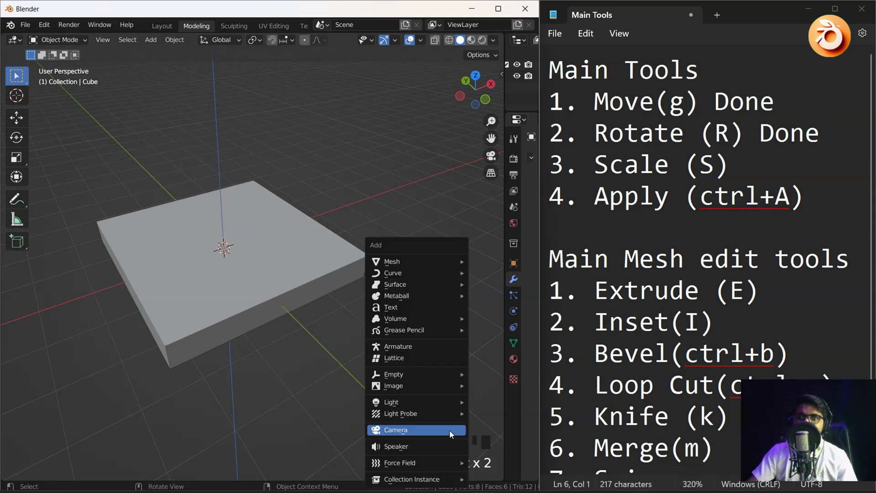
{"action": "left_click", "coordinate": [319, 224]}
{"action": "key", "text": "shift+a"}
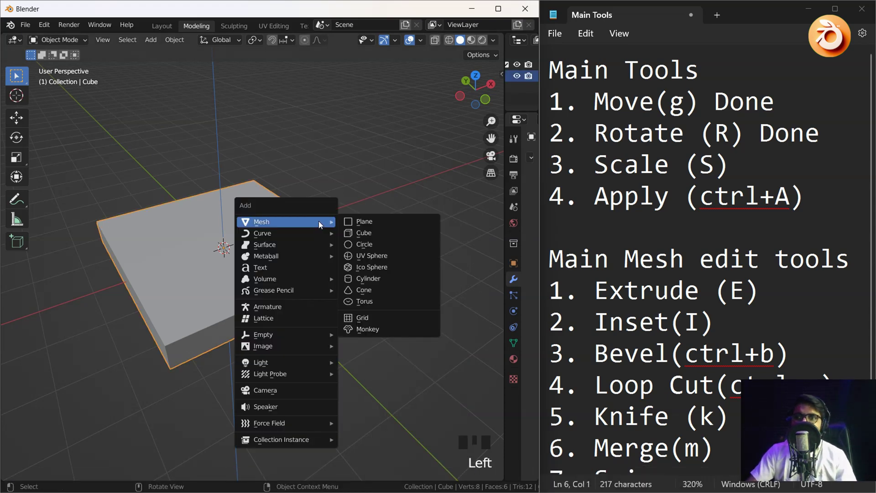
{"action": "left_click", "coordinate": [390, 445]}
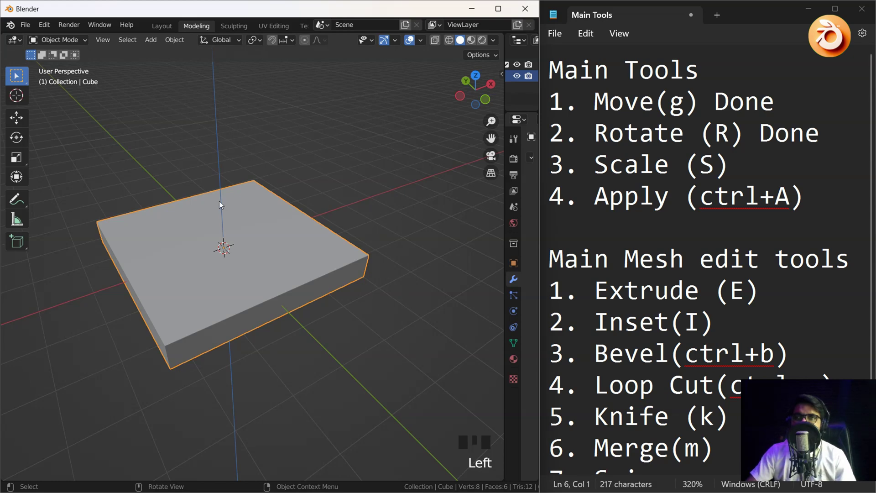
{"action": "key", "text": "shift+a"}
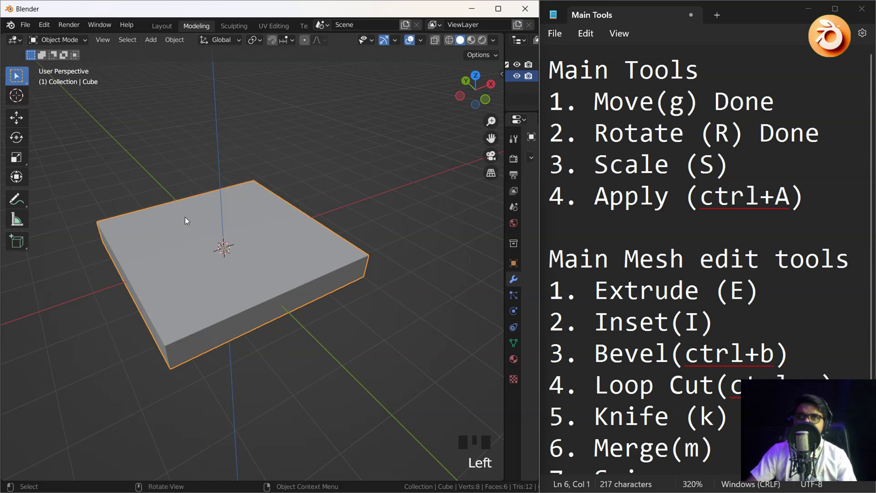
Call up the Apply options for the slab, and highlight the whole "4. Apply (ctrl+A)" entry in the Notepad list.
{"action": "key", "text": "ctrl+a"}
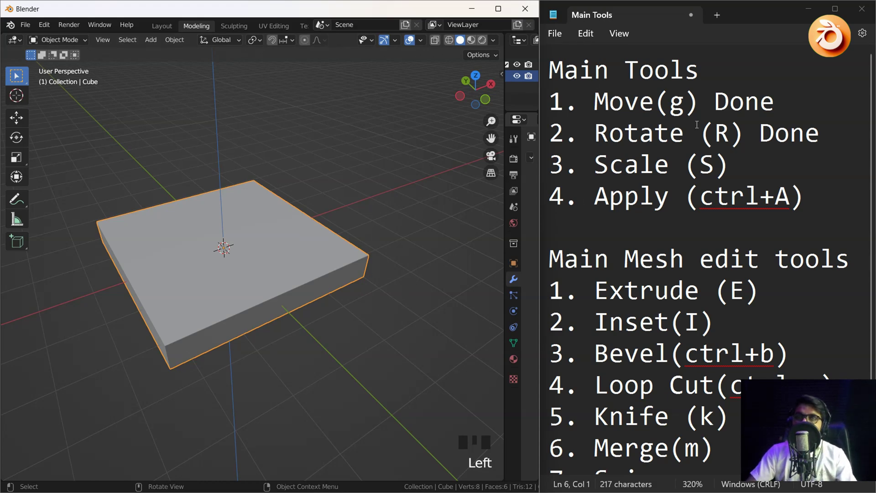
{"action": "left_click_drag", "start_coordinate": [548, 197], "coordinate": [803, 196]}
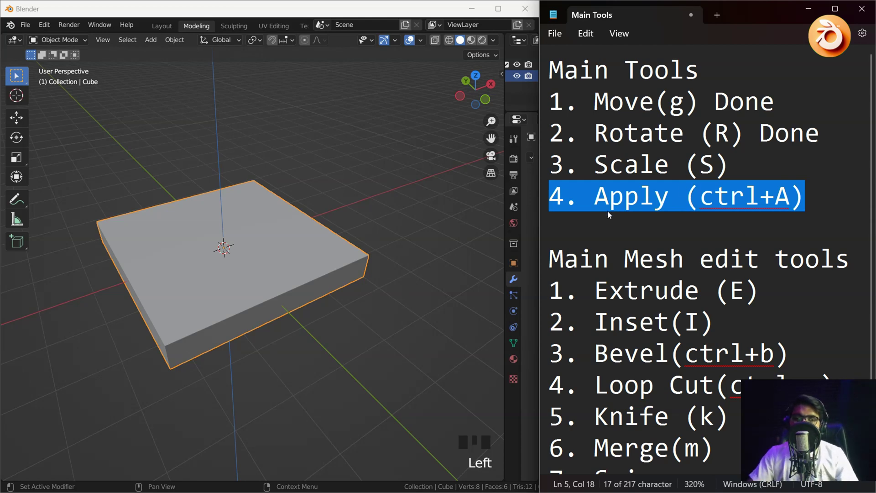
Open the viewport sidebar, look at the Shortcut VUr settings, and display the slab's location, rotation, scale and dimensions.
{"action": "middle_click_drag", "start_coordinate": [370, 318], "coordinate": [339, 320]}
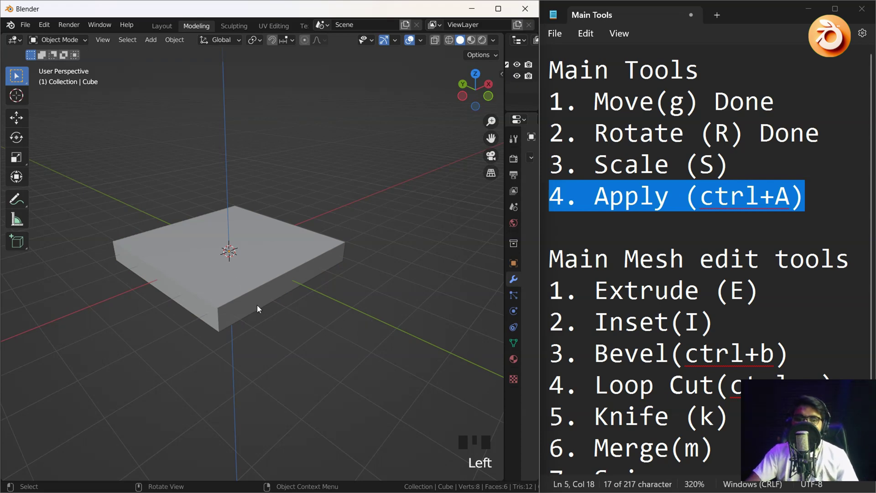
{"action": "key", "text": "n"}
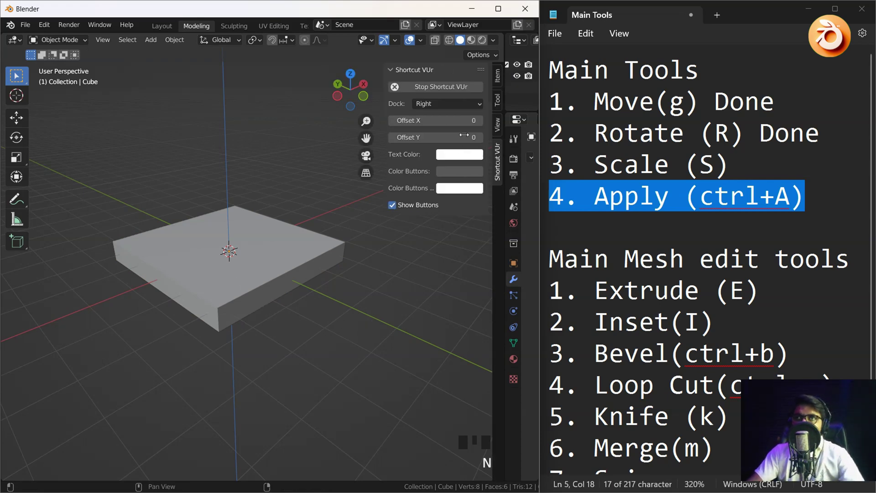
{"action": "left_click", "coordinate": [496, 76]}
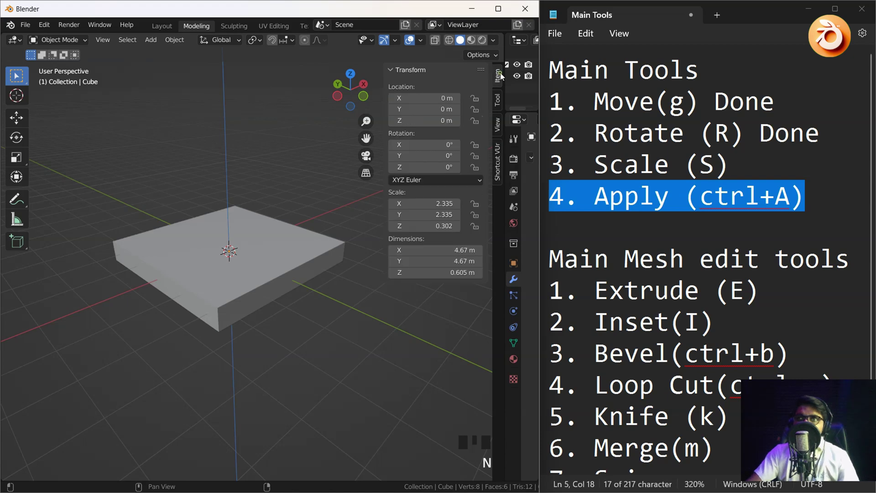
{"action": "left_click", "coordinate": [497, 161]}
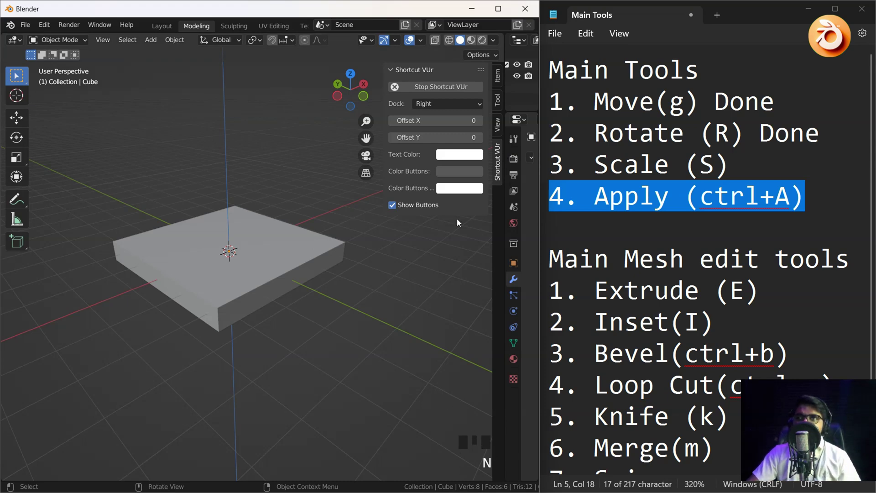
{"action": "triple_click", "coordinate": [450, 122]}
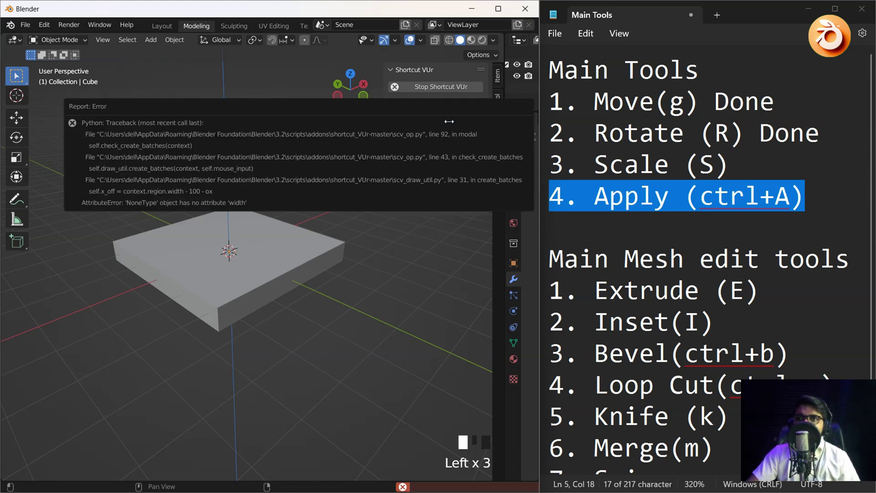
{"action": "left_click", "coordinate": [500, 82]}
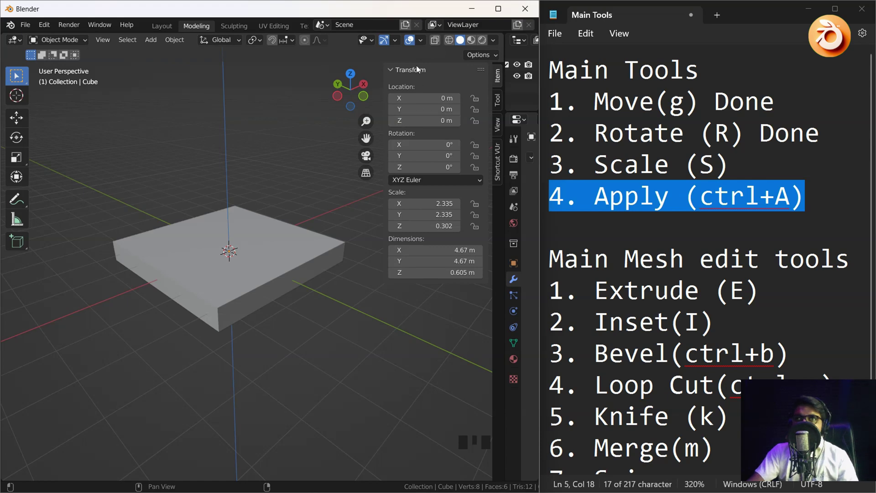
Review the sidebar's active tool options and view settings, and return to the slab's transform properties.
{"action": "left_click", "coordinate": [625, 201]}
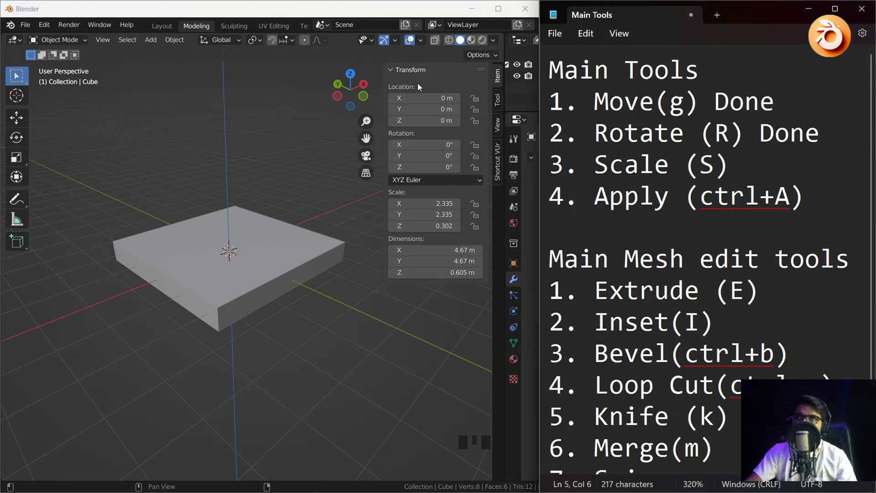
{"action": "left_click", "coordinate": [499, 101]}
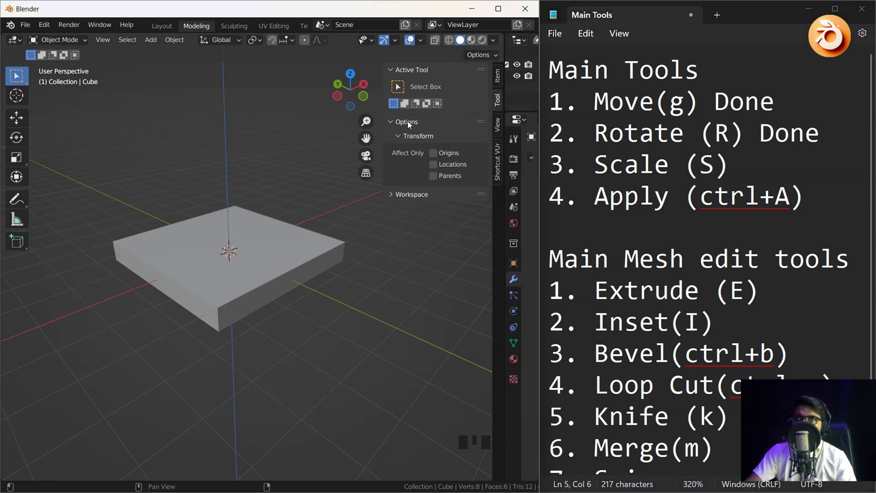
{"action": "left_click", "coordinate": [498, 124]}
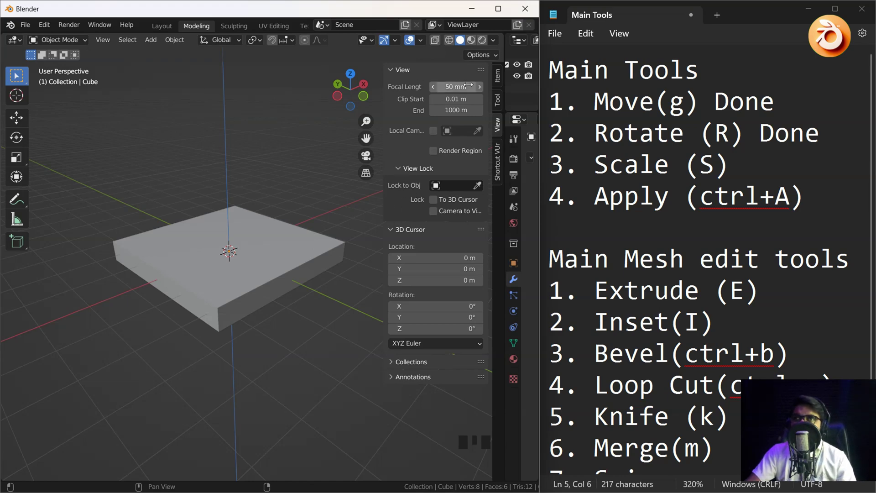
{"action": "left_click", "coordinate": [497, 76]}
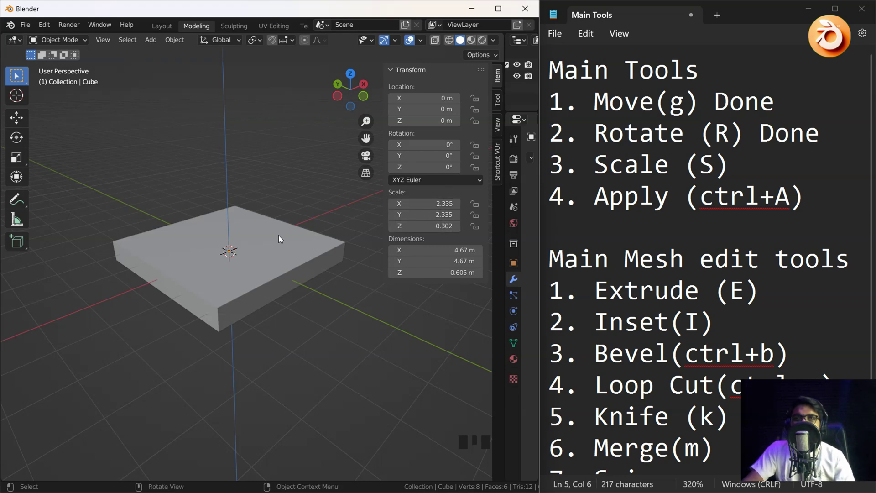
Select the slab and move it freely to about X -1.44 m, Y 2.5 m, Z 1.5 m.
{"action": "left_click", "coordinate": [249, 249]}
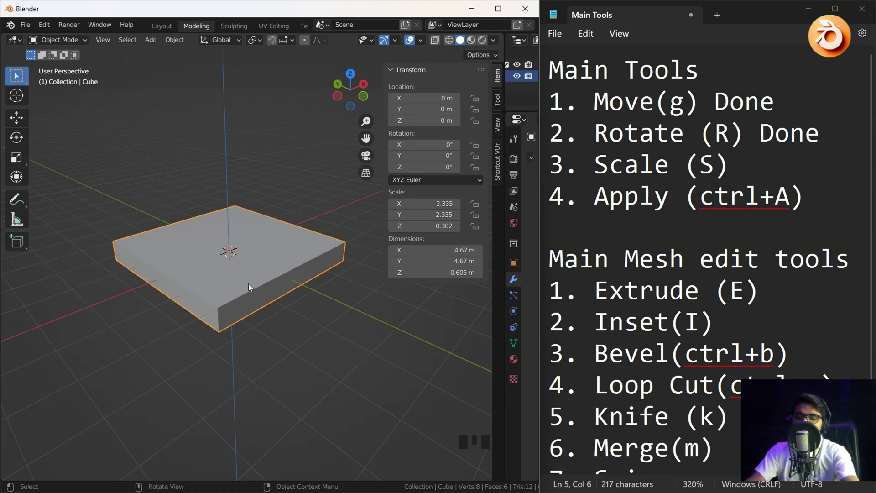
{"action": "key", "text": "g"}
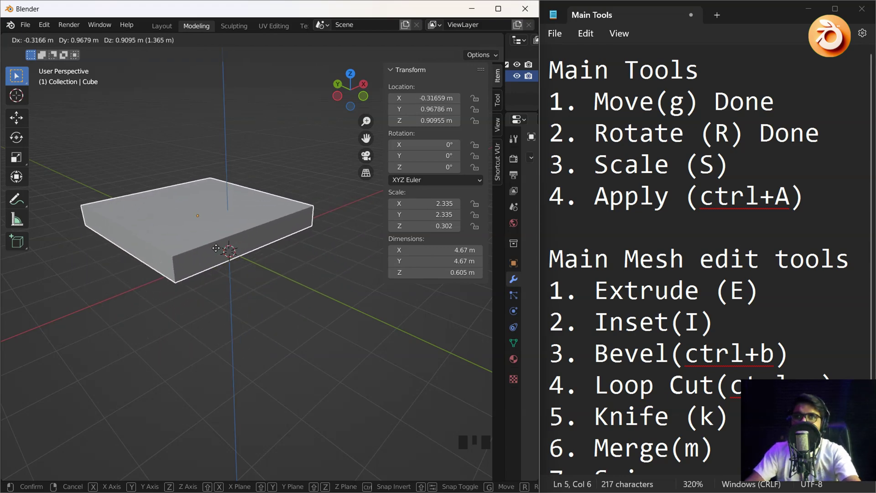
{"action": "left_click", "coordinate": [158, 240]}
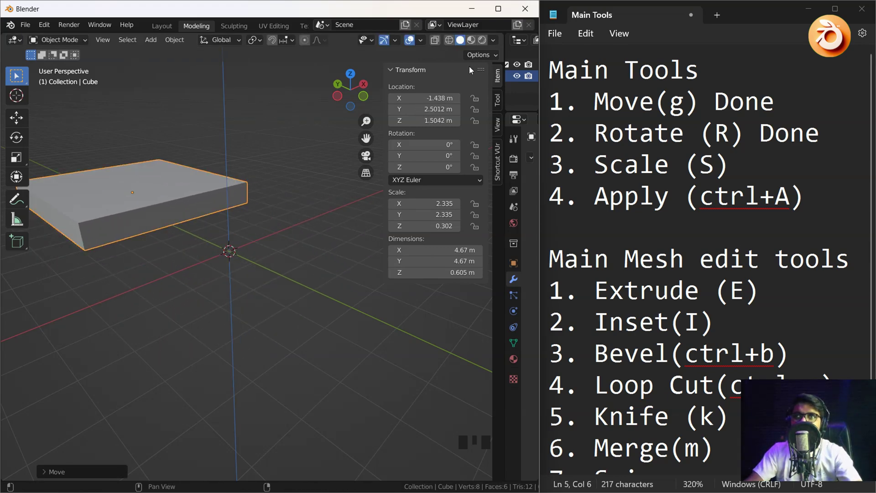
Adjust the slab's location to about X -0.23, Y 3.6, Z 1.4 m and its rotation to X 19°, Y 2.9°, Z 84.3°.
{"action": "left_click_drag", "start_coordinate": [429, 98], "coordinate": [461, 165]}
{"action": "left_click", "coordinate": [414, 181]}
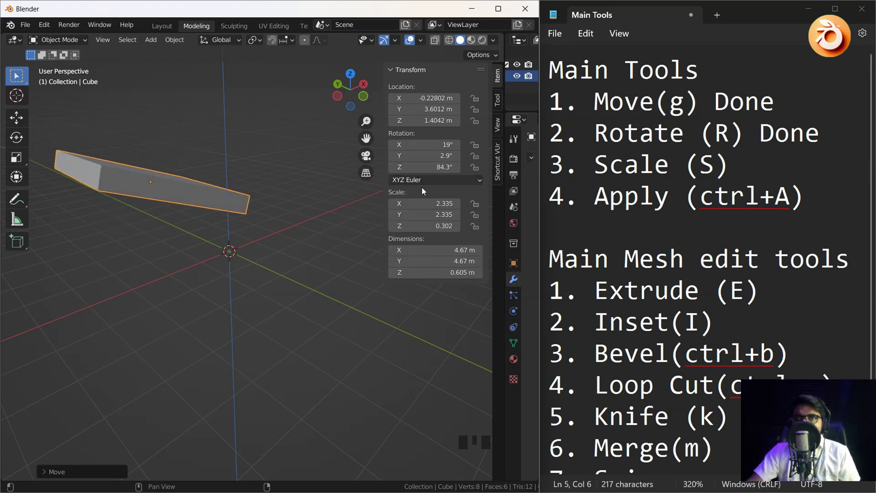
{"action": "left_click", "coordinate": [424, 204]}
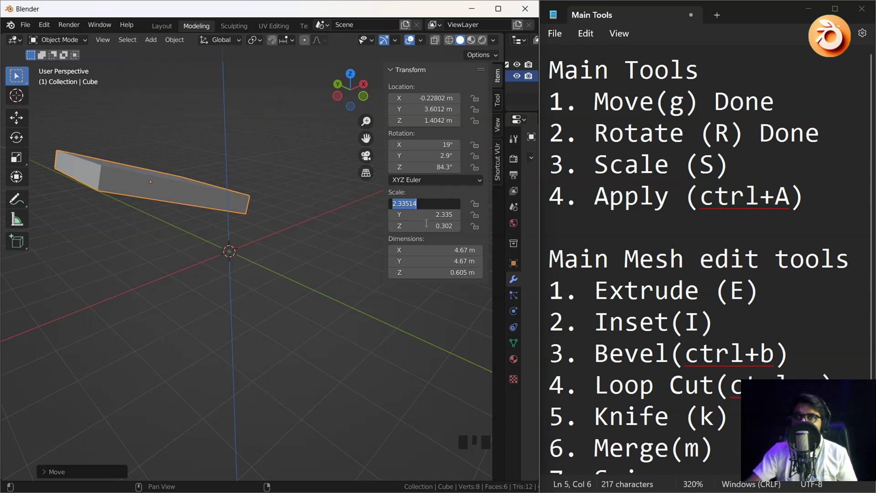
{"action": "key", "text": "Return"}
Add a new mesh cube at the world origin and select it.
{"action": "left_click", "coordinate": [157, 40]}
{"action": "mouse_move", "coordinate": [163, 54]}
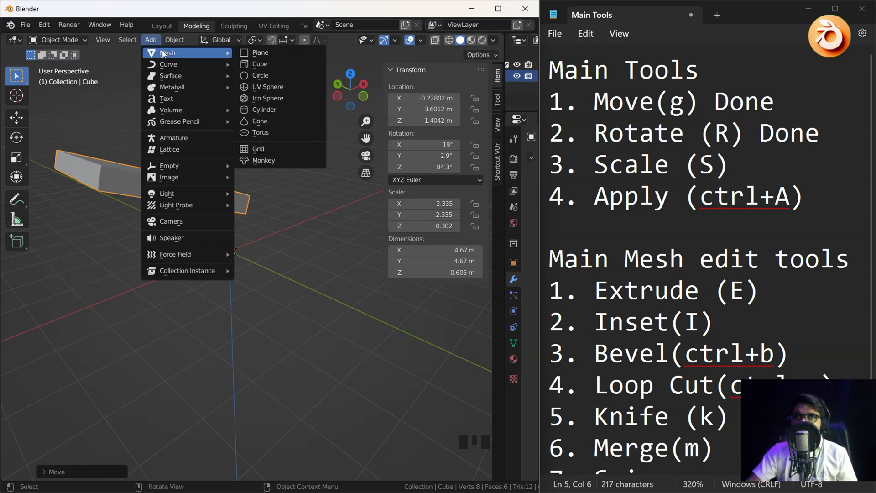
{"action": "left_click", "coordinate": [258, 64]}
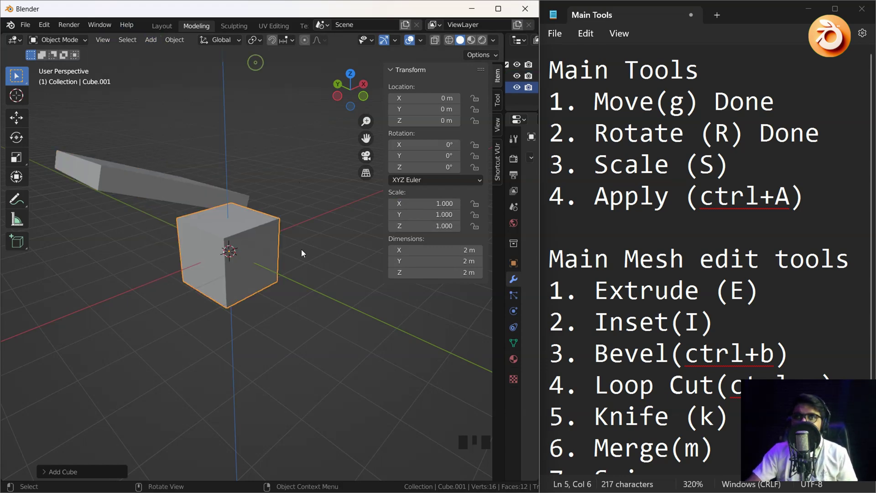
{"action": "left_click", "coordinate": [250, 240]}
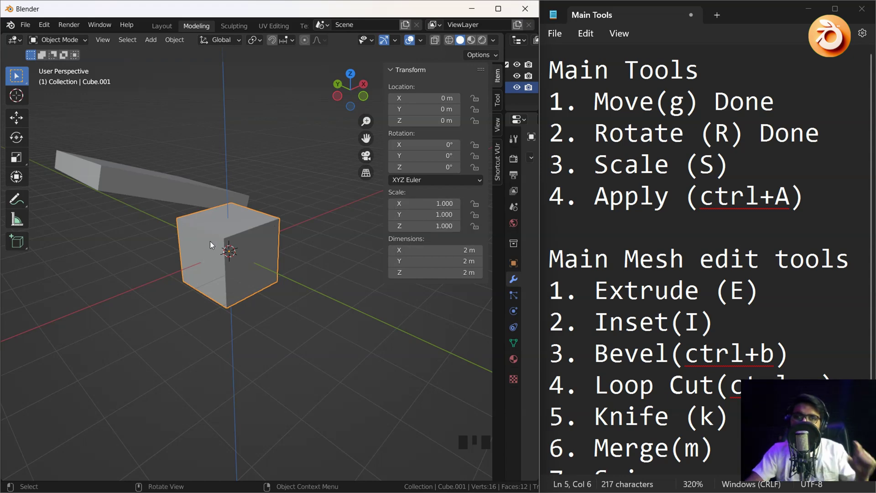
Set the new cube's X, Y and Z scale to 0 all at once.
{"action": "left_click_drag", "start_coordinate": [429, 203], "coordinate": [429, 226]}
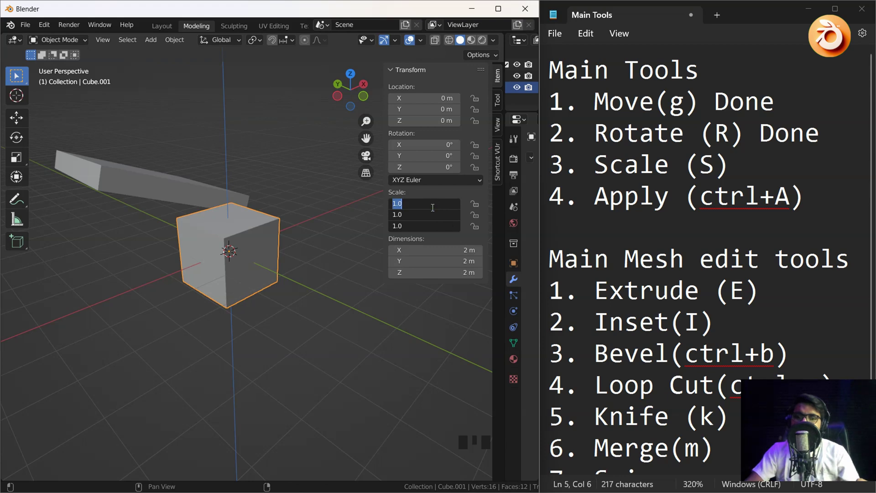
{"action": "type", "text": "0"}
{"action": "key", "text": "Return"}
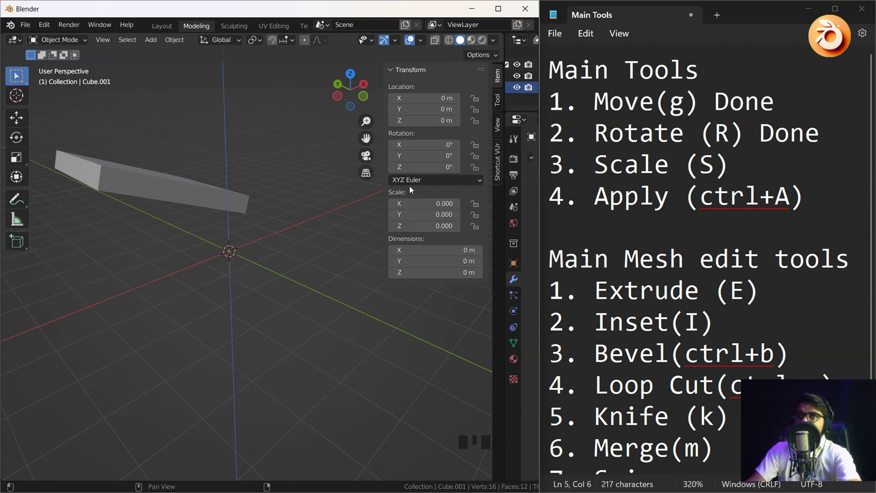
{"action": "middle_click_drag", "start_coordinate": [215, 246], "coordinate": [139, 246]}
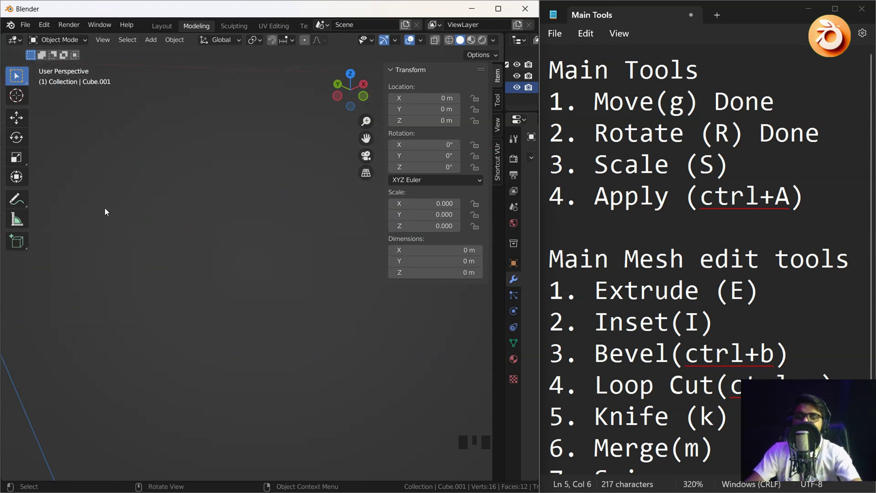
Set the new cube's X and Y scale to 0.12.
{"action": "middle_click_drag", "start_coordinate": [105, 208], "coordinate": [257, 316]}
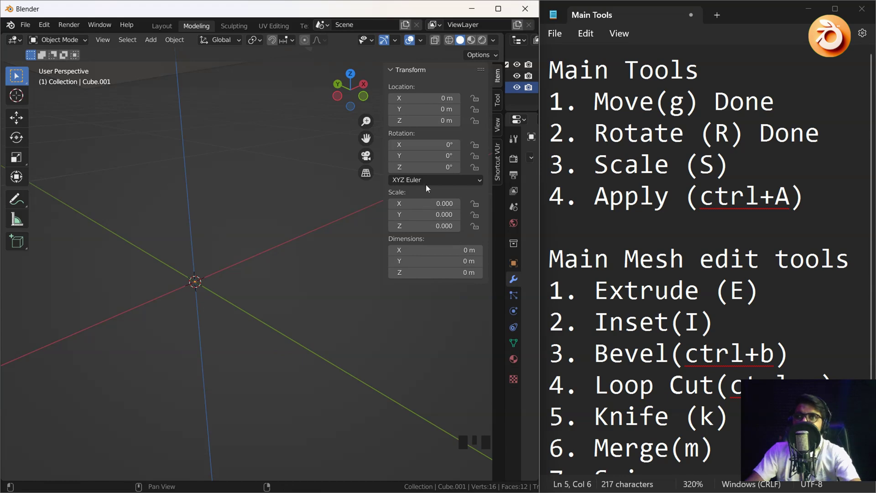
{"action": "left_click_drag", "start_coordinate": [426, 225], "coordinate": [426, 203]}
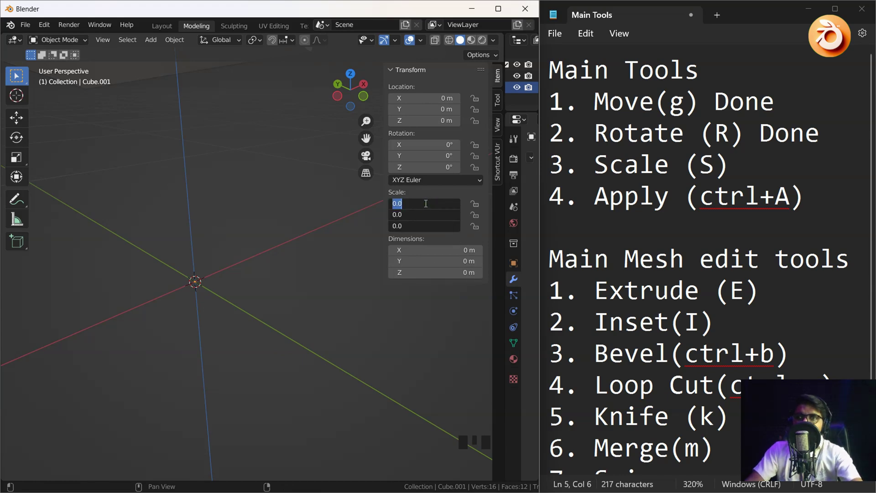
{"action": "key", "text": "Return"}
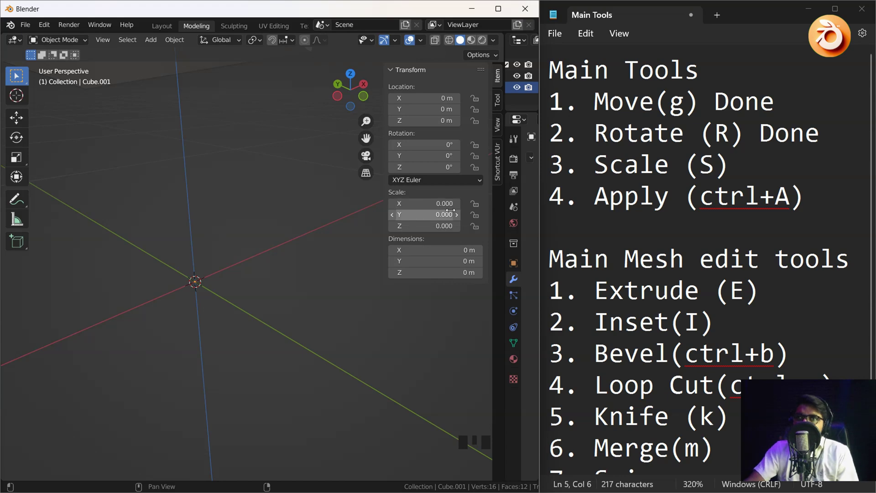
{"action": "left_click", "coordinate": [419, 200]}
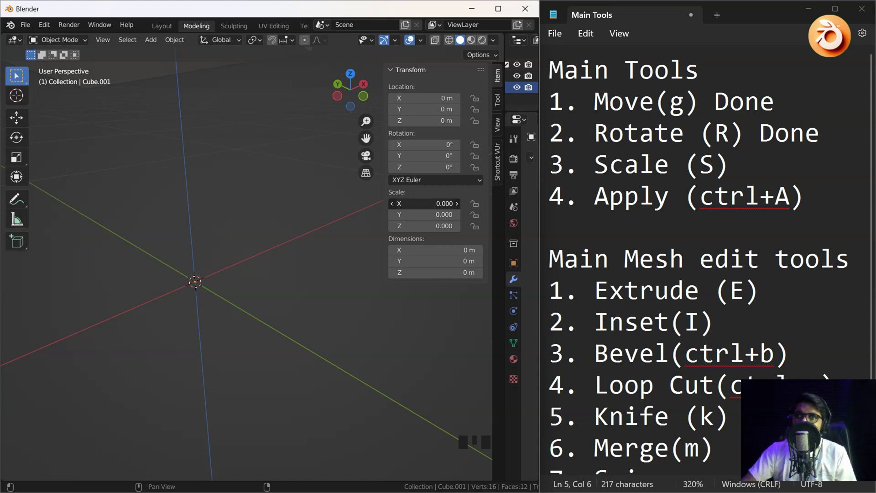
{"action": "left_click_drag", "start_coordinate": [420, 204], "coordinate": [495, 189]}
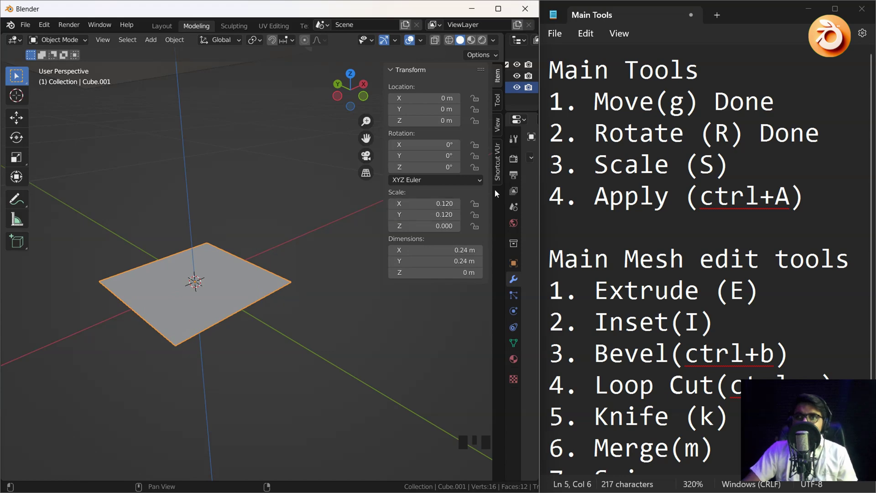
Set the new cube's X, Y and Z scale to 1 all at once.
{"action": "left_click_drag", "start_coordinate": [424, 204], "coordinate": [424, 226]}
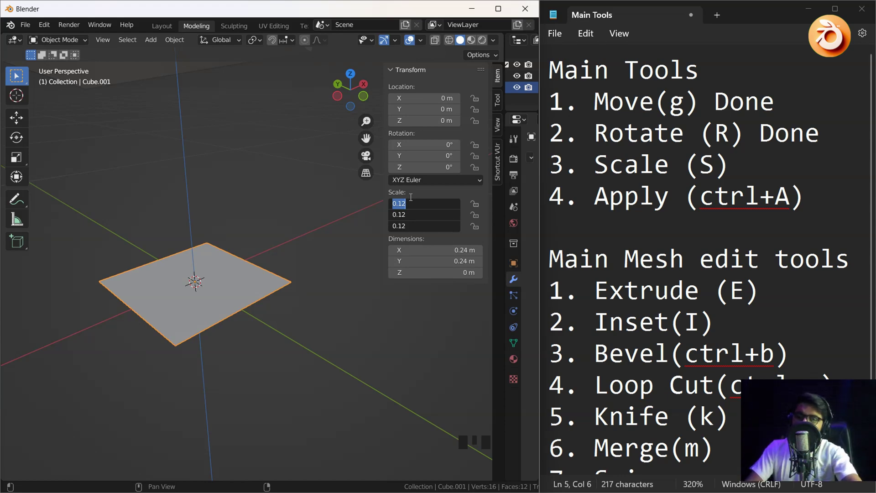
{"action": "type", "text": "1"}
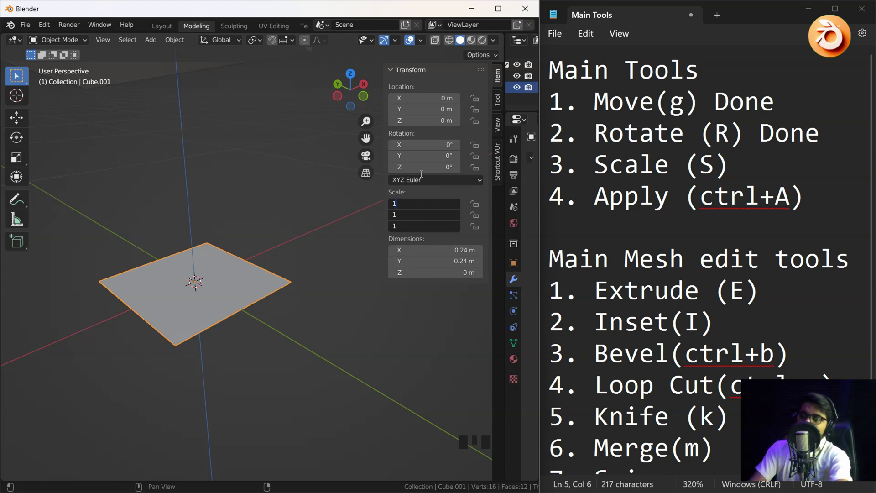
{"action": "key", "text": "Return"}
{"action": "scroll", "coordinate": [247, 250], "scroll_direction": "down", "scroll_amount": 6}
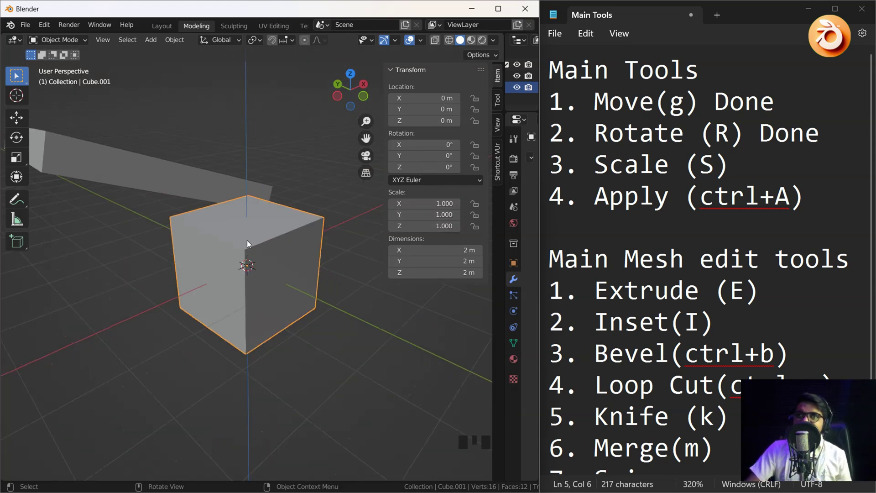
{"action": "middle_click_drag", "start_coordinate": [247, 241], "coordinate": [303, 265]}
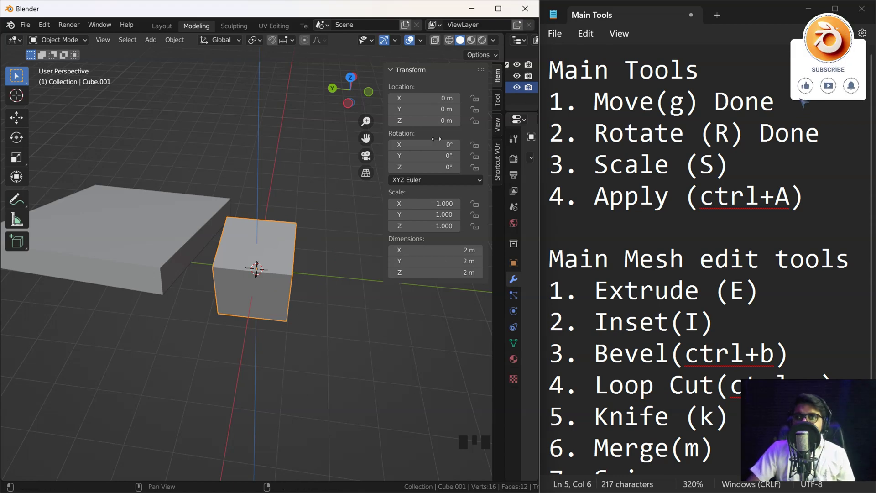
Select the slab and the new cube in turn to compare their location, rotation and scale values.
{"action": "left_click", "coordinate": [122, 213]}
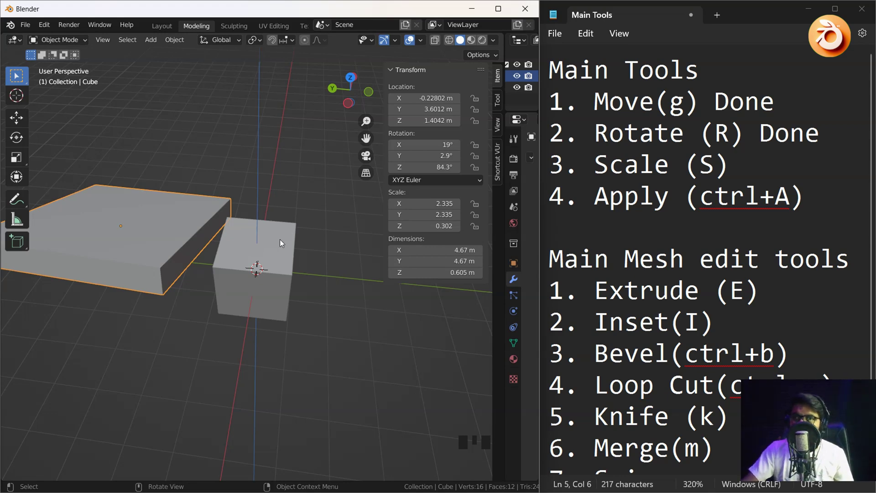
{"action": "left_click", "coordinate": [240, 254]}
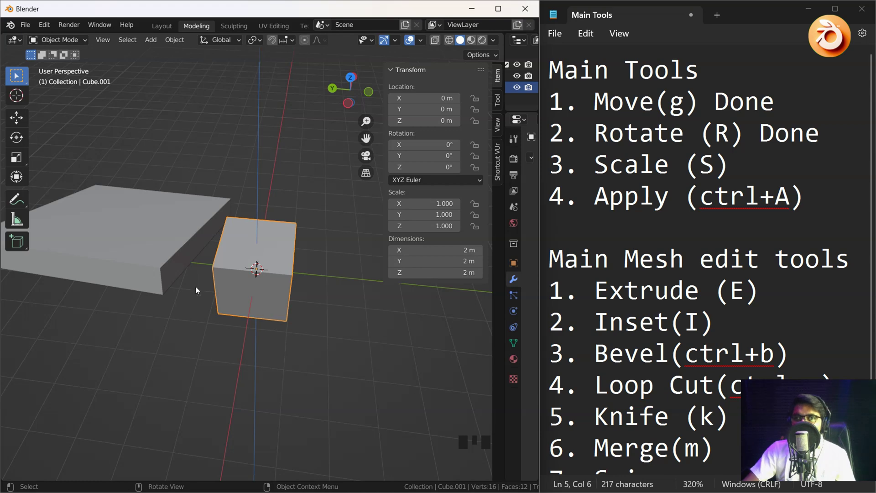
{"action": "left_click", "coordinate": [103, 248]}
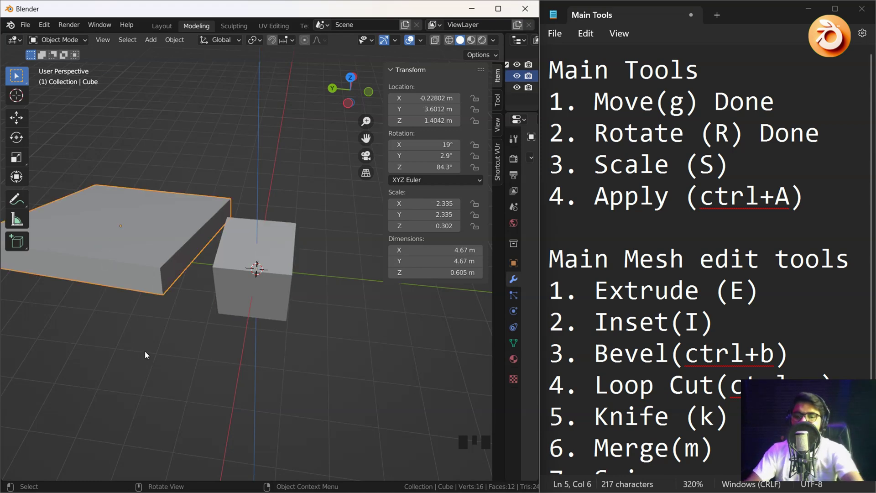
{"action": "key", "text": "r"}
{"action": "right_click", "coordinate": [218, 309]}
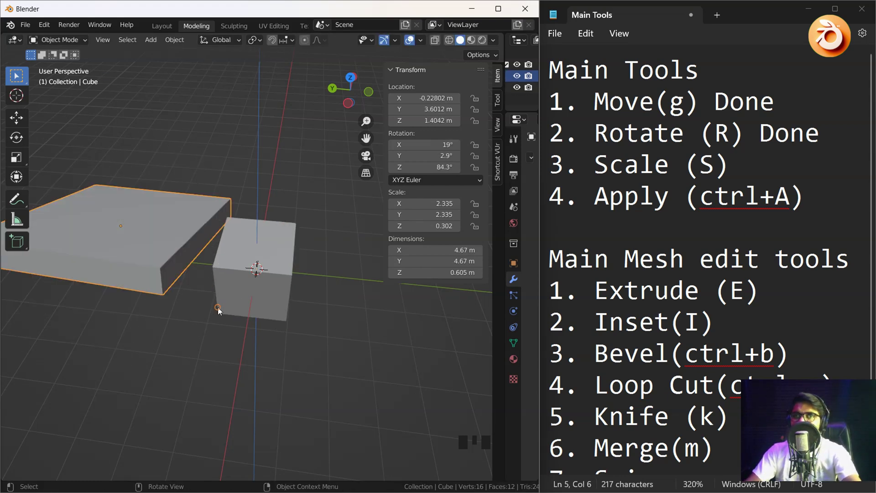
{"action": "middle_click_drag", "start_coordinate": [218, 309], "coordinate": [251, 310]}
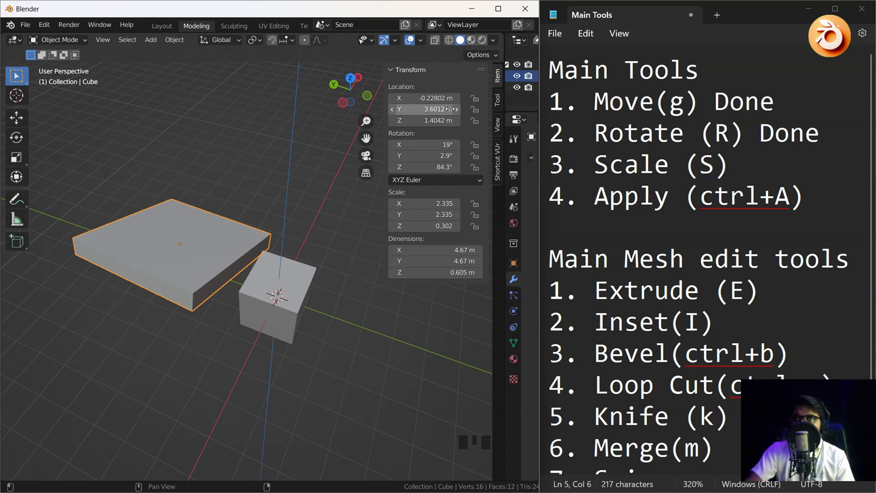
Try setting the slab's X, Y and Z location to 0 m all at once, and undo the change.
{"action": "left_click_drag", "start_coordinate": [446, 97], "coordinate": [447, 120]}
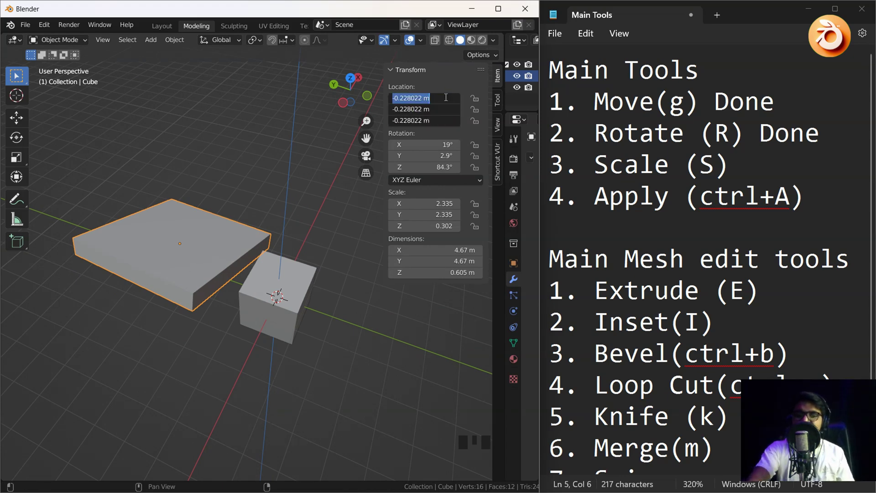
{"action": "type", "text": "0"}
{"action": "key", "text": "Return"}
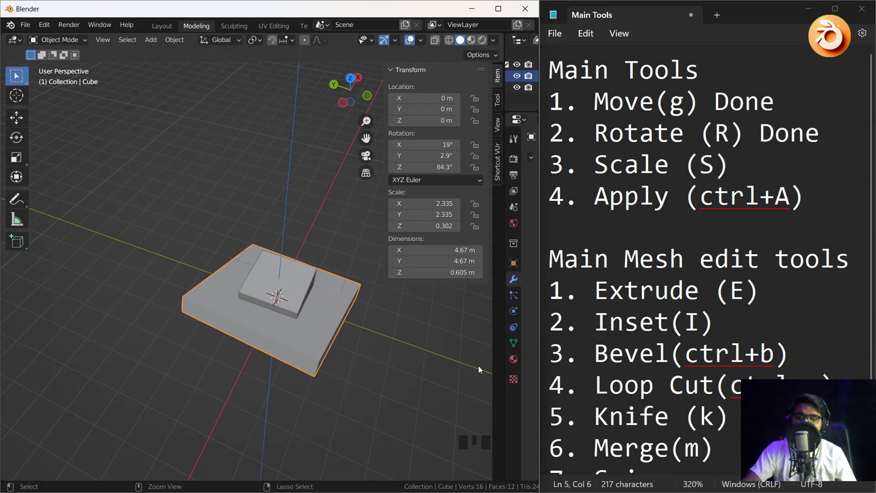
{"action": "key", "text": "ctrl+z"}
{"action": "middle_click_drag", "start_coordinate": [171, 291], "coordinate": [171, 259]}
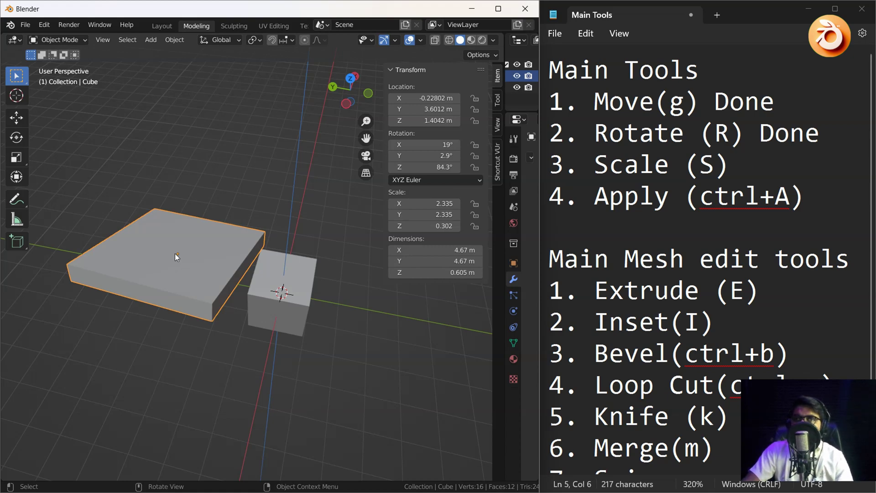
Place the slab at the world origin by setting its X, Y and Z location to 0 m, and inspect its overlap with the cube.
{"action": "left_click_drag", "start_coordinate": [429, 97], "coordinate": [429, 121]}
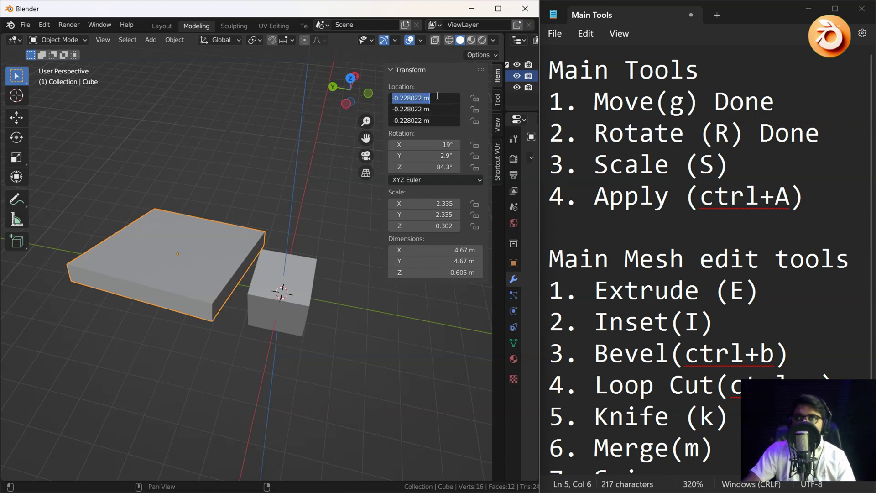
{"action": "type", "text": "0"}
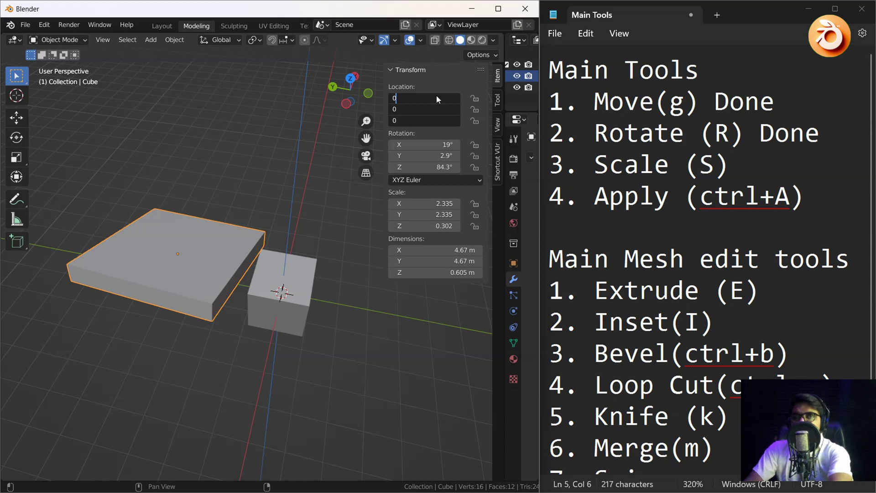
{"action": "key", "text": "Return"}
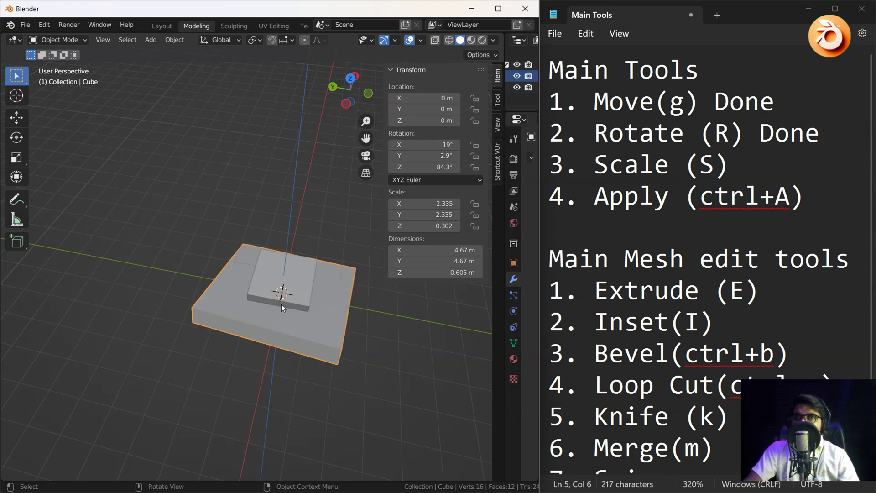
{"action": "scroll", "coordinate": [183, 261], "scroll_direction": "down", "scroll_amount": 5}
{"action": "middle_click_drag", "start_coordinate": [134, 280], "coordinate": [283, 272]}
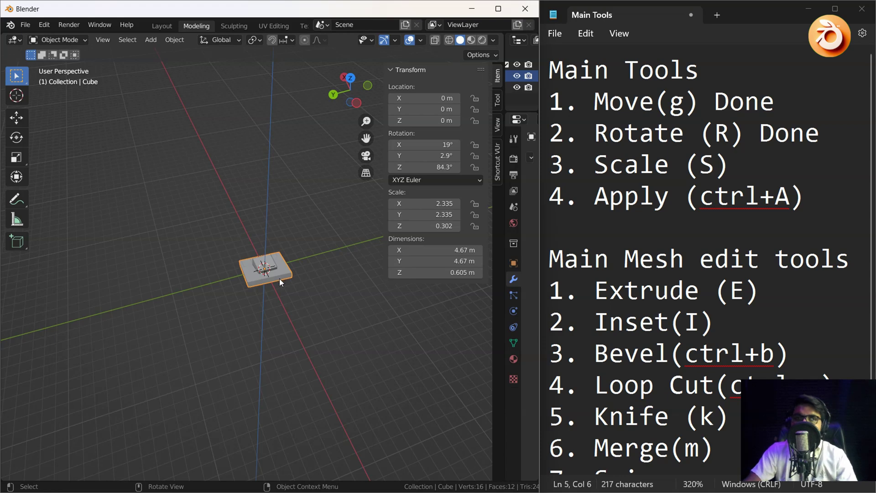
{"action": "scroll", "coordinate": [255, 265], "scroll_direction": "up", "scroll_amount": 5}
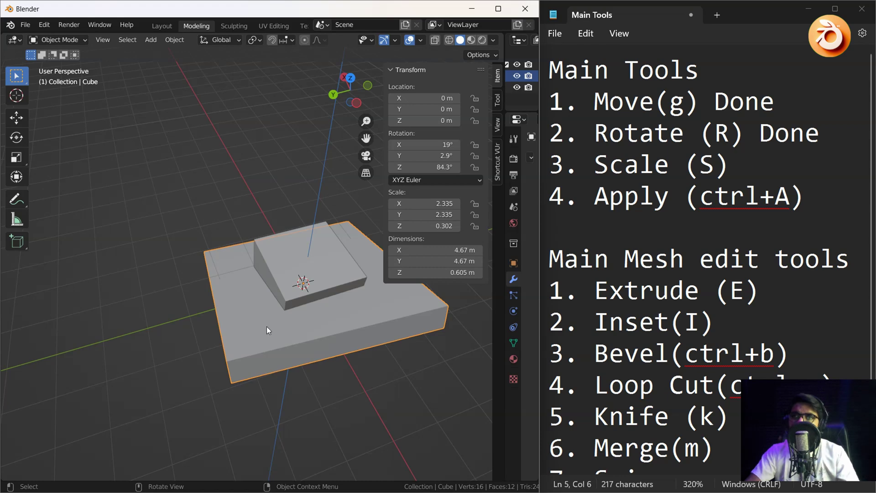
{"action": "scroll", "coordinate": [266, 327], "scroll_direction": "down", "scroll_amount": 5}
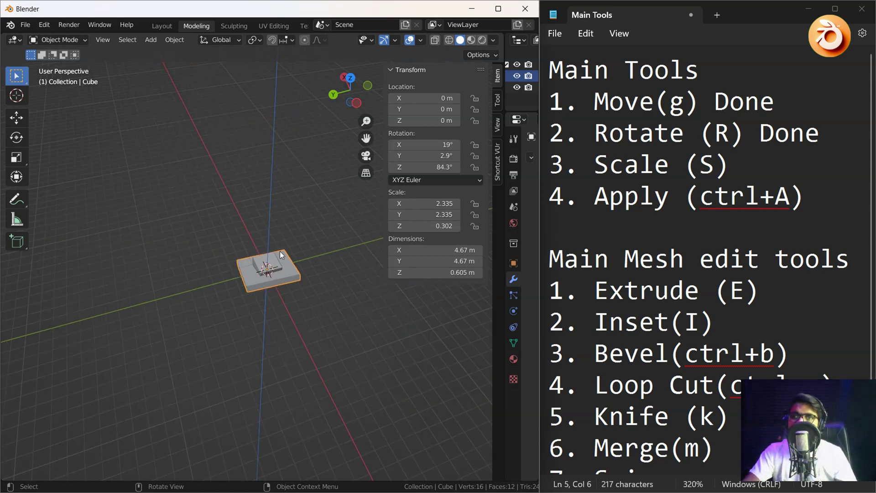
{"action": "scroll", "coordinate": [270, 286], "scroll_direction": "up", "scroll_amount": 5}
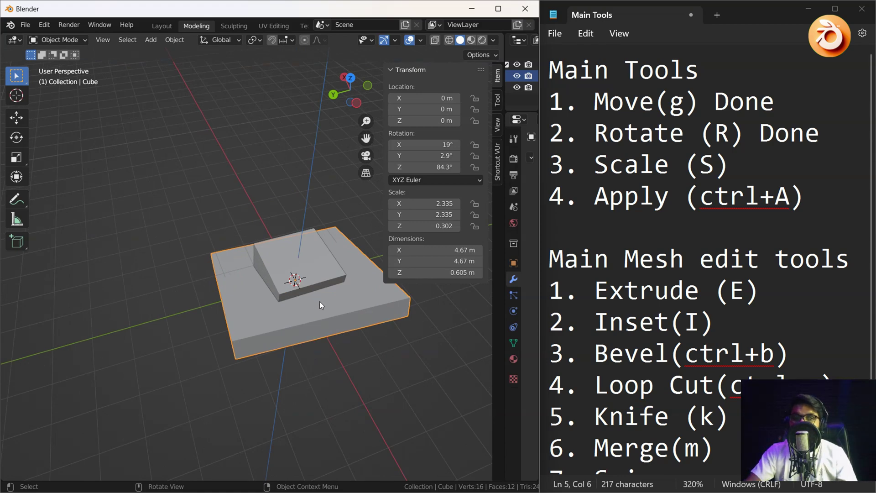
Select the cube and the slab in turn to compare their values, and undo the slab's last location change.
{"action": "left_click", "coordinate": [278, 256]}
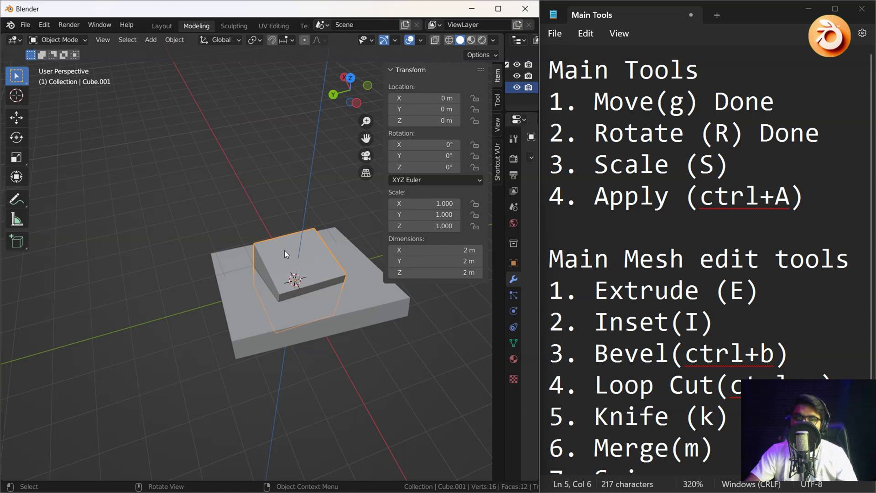
{"action": "scroll", "coordinate": [278, 253], "scroll_direction": "down", "scroll_amount": 5}
{"action": "left_click", "coordinate": [262, 282]}
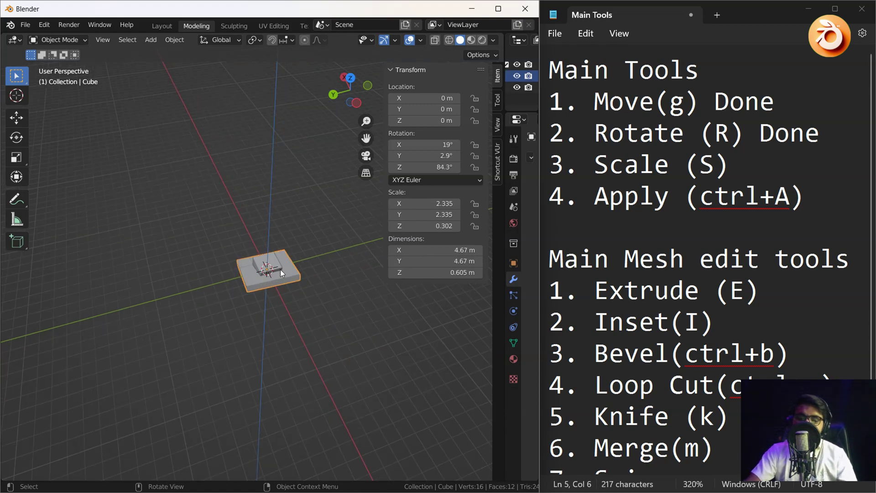
{"action": "left_click", "coordinate": [280, 271], "text": "ctrl"}
{"action": "left_click", "coordinate": [281, 270], "text": "ctrl"}
{"action": "left_click_drag", "start_coordinate": [280, 269], "coordinate": [242, 280]}
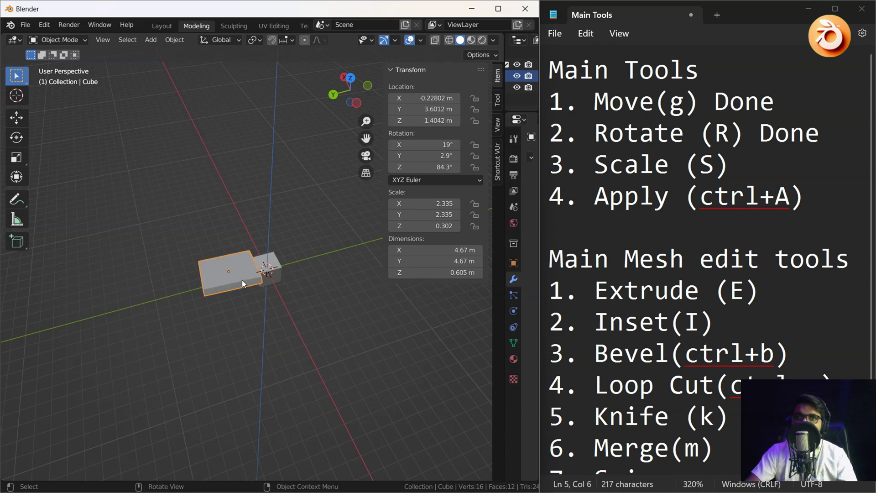
{"action": "middle_click_drag", "start_coordinate": [242, 290], "coordinate": [195, 249]}
{"action": "scroll", "coordinate": [195, 249], "scroll_direction": "up", "scroll_amount": 5}
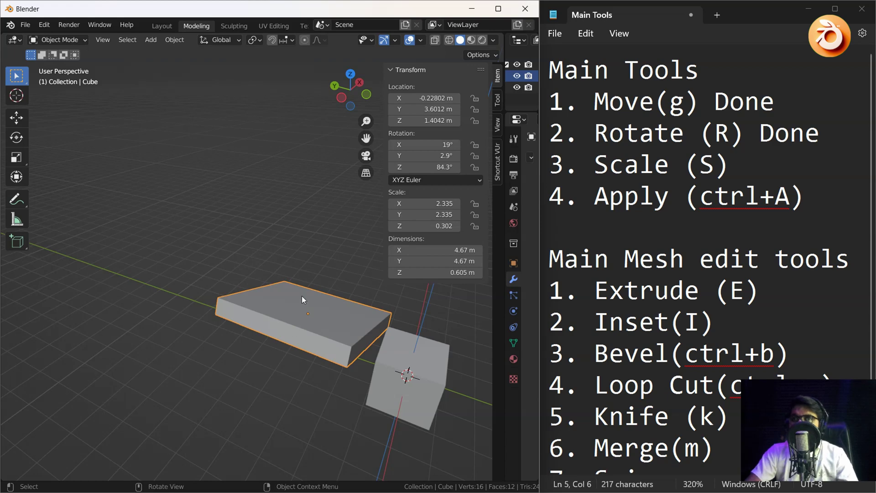
Highlight the "Apply (ctrl+A)" entry in the Notepad tools list and return to Blender.
{"action": "left_click_drag", "start_coordinate": [610, 197], "coordinate": [713, 199]}
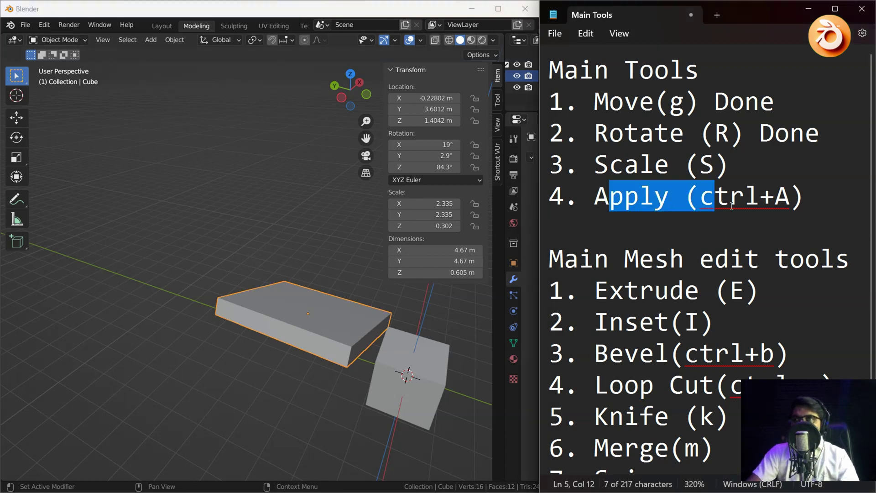
{"action": "triple_click", "coordinate": [598, 199]}
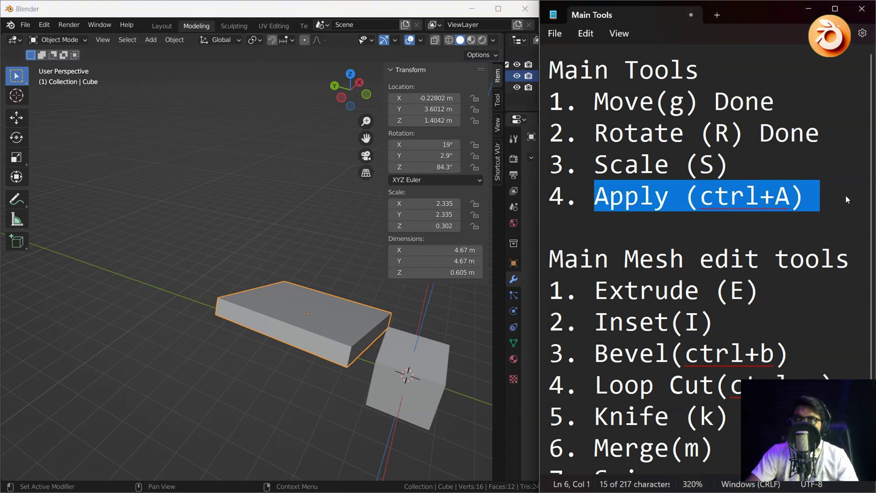
{"action": "left_click", "coordinate": [304, 311]}
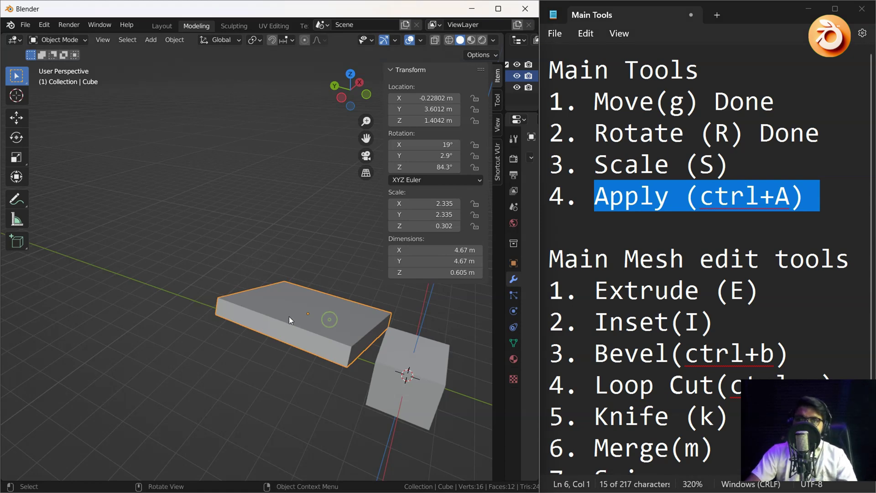
Review the Apply options for the slab without applying any, and select the cube at the world origin.
{"action": "left_click", "coordinate": [284, 302]}
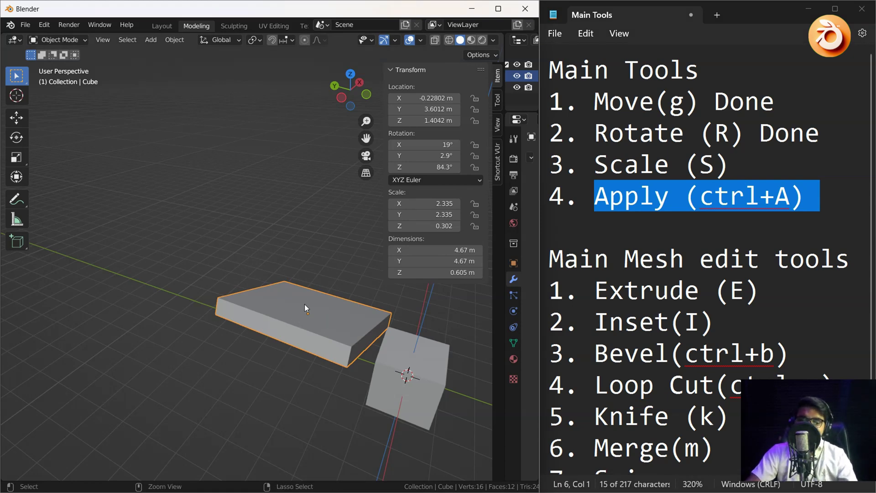
{"action": "key", "text": "ctrl+a"}
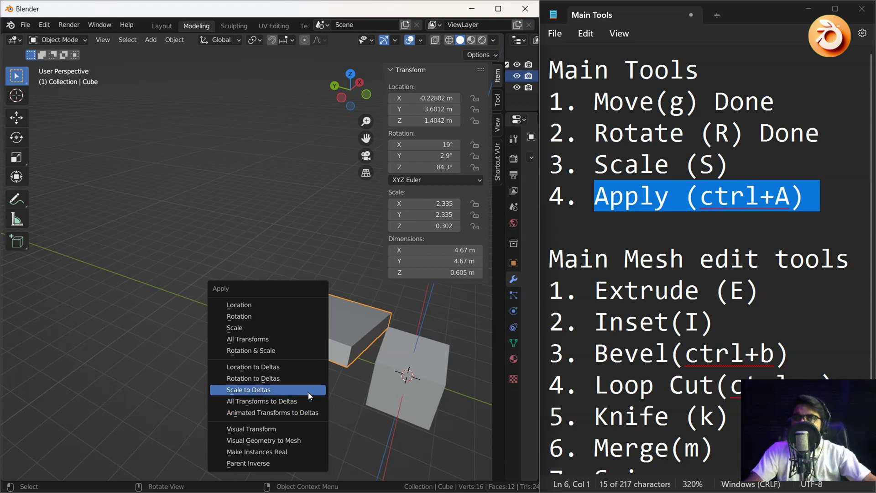
{"action": "key", "text": "Escape"}
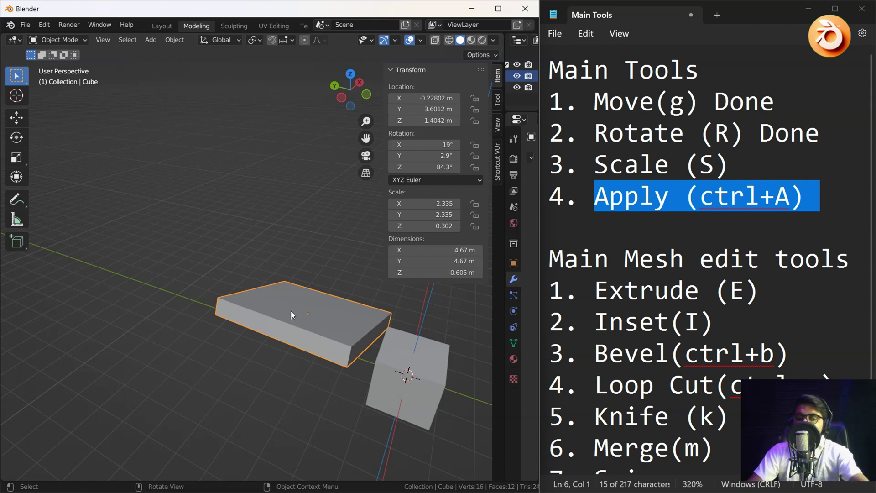
{"action": "left_click", "coordinate": [406, 370]}
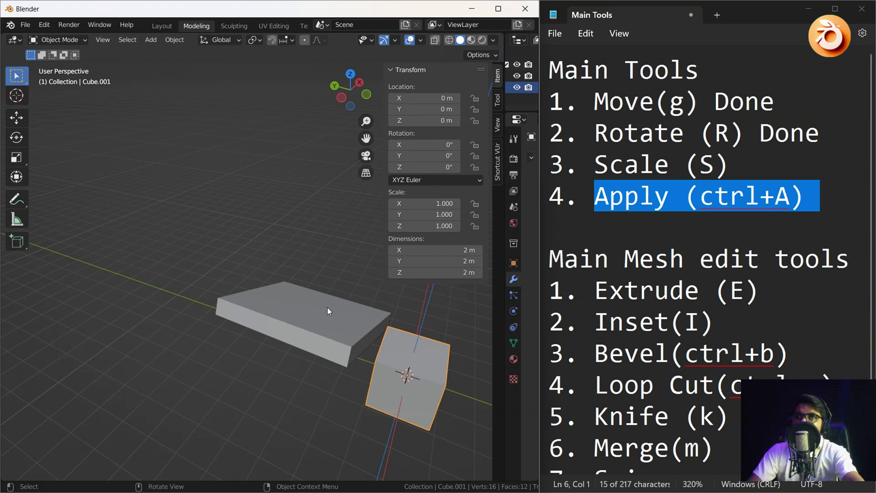
Select the slab and the cube in turn to compare their transform values, ending with the slab selected.
{"action": "left_click", "coordinate": [299, 301]}
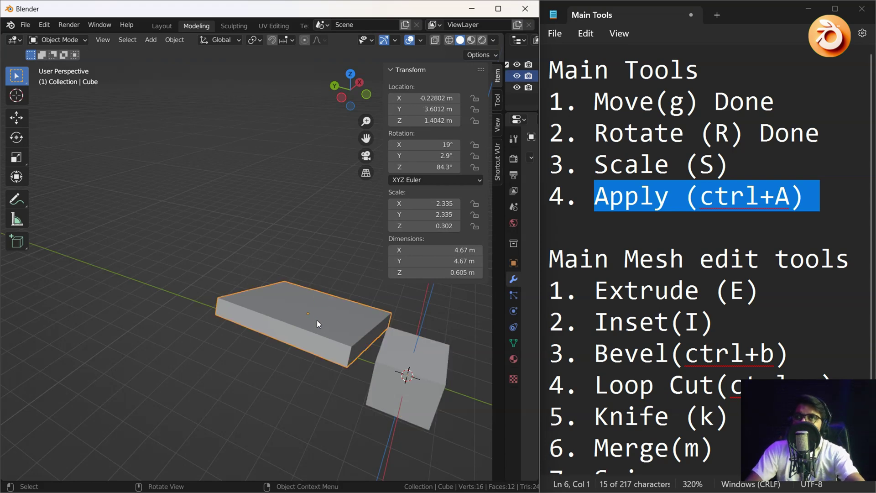
{"action": "left_click", "coordinate": [404, 372]}
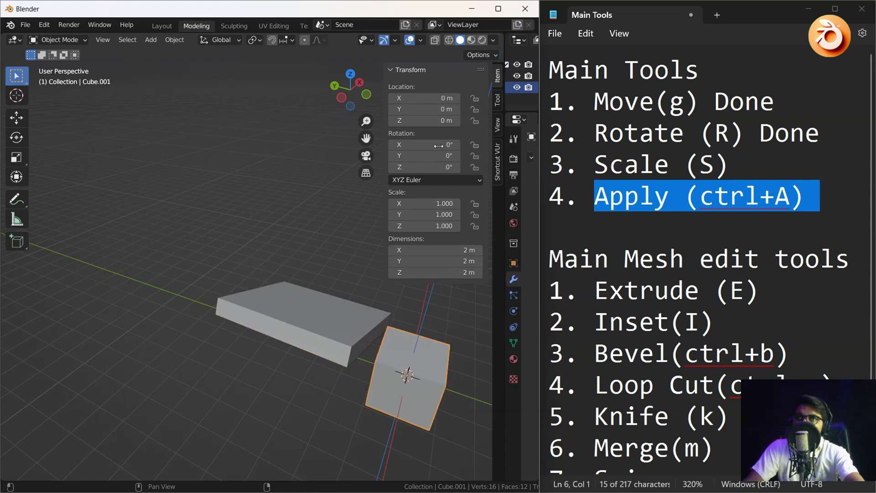
{"action": "left_click", "coordinate": [314, 320]}
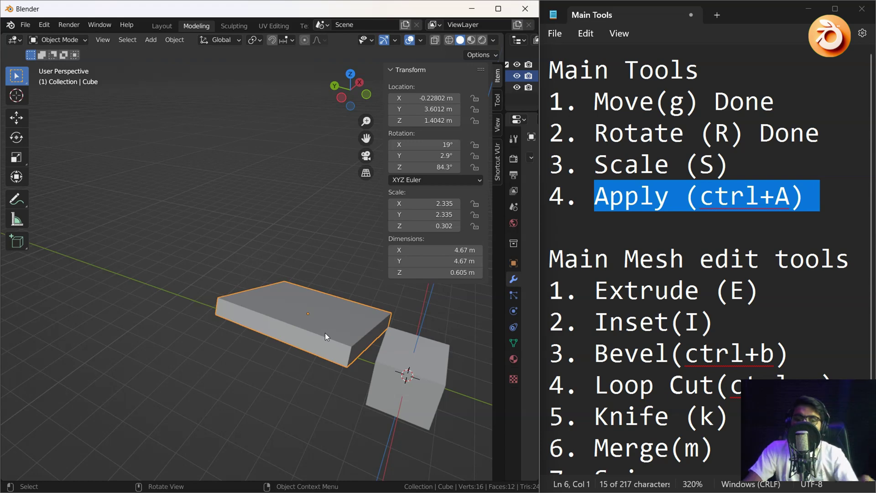
Apply only the slab's location and check its X, Y and Z location values.
{"action": "key", "text": "ctrl"}
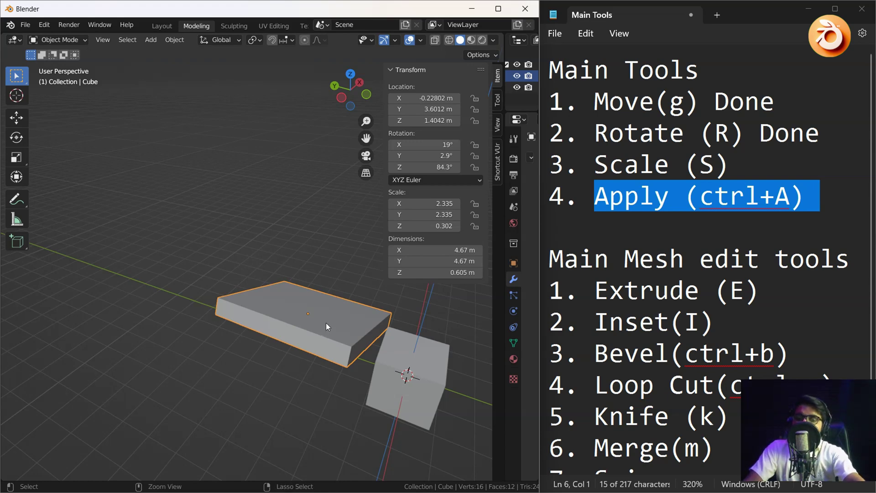
{"action": "key", "text": "ctrl+a"}
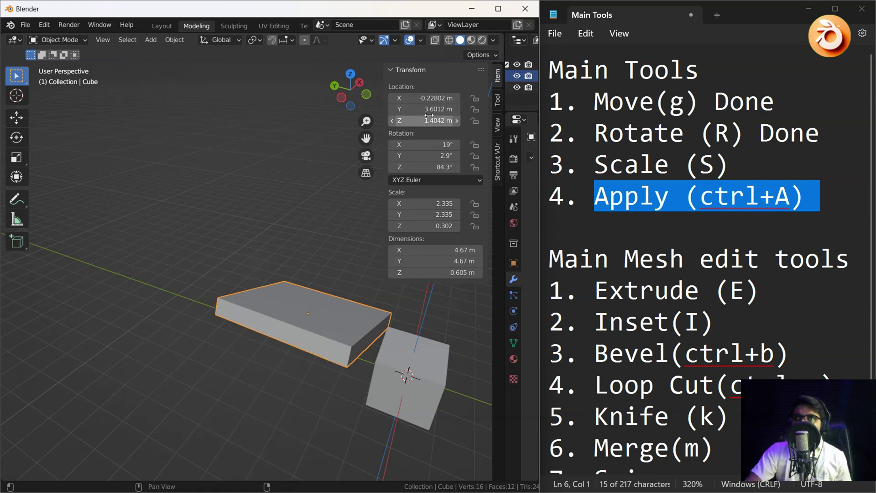
{"action": "key", "text": "ctrl+a"}
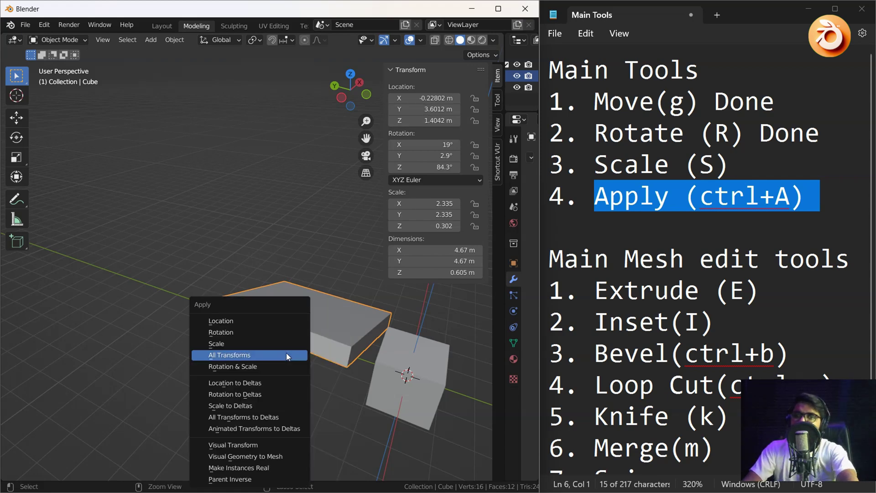
{"action": "left_click", "coordinate": [226, 322]}
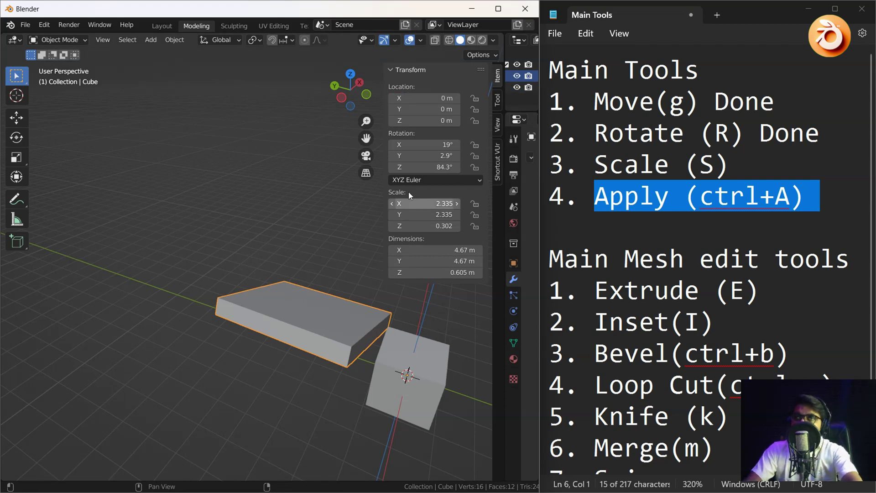
{"action": "left_click_drag", "start_coordinate": [438, 99], "coordinate": [438, 121]}
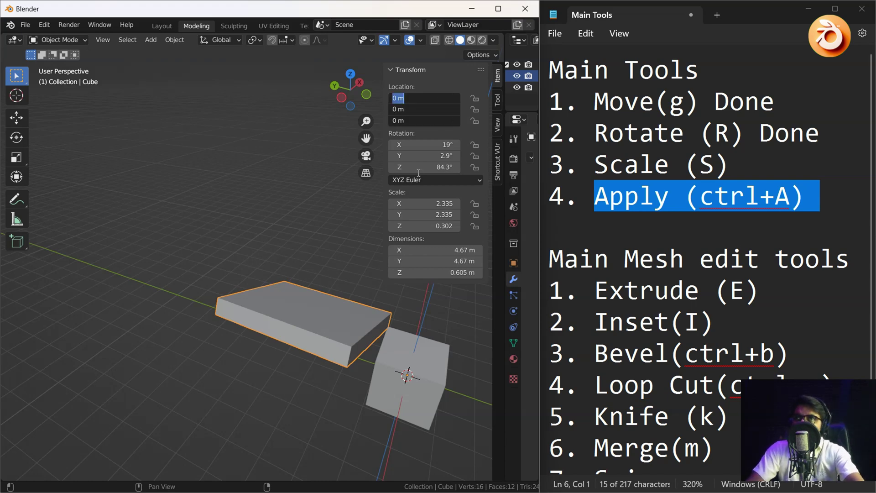
{"action": "left_click", "coordinate": [293, 315]}
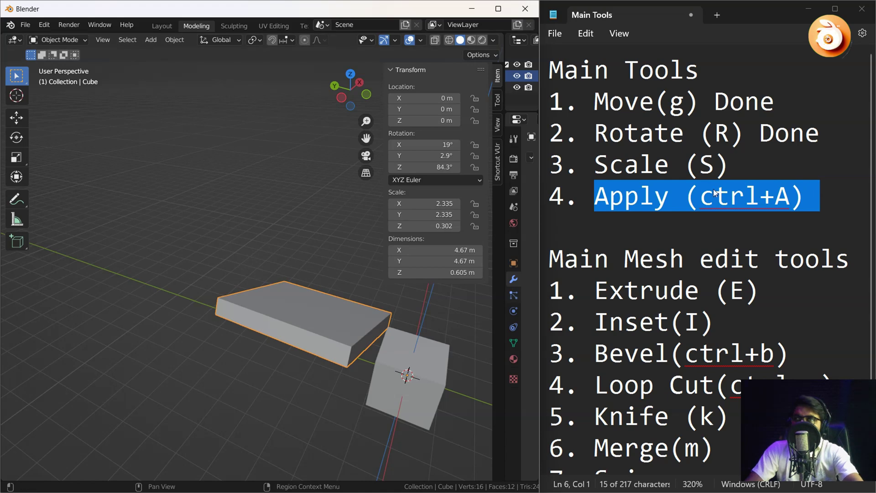
Apply the slab's rotation and its scale as separate operations.
{"action": "key", "text": "ctrl+a"}
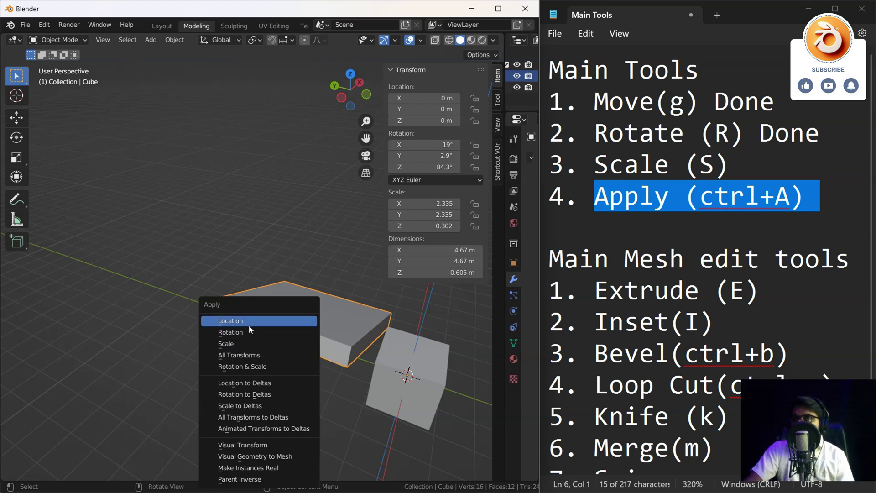
{"action": "left_click", "coordinate": [235, 333]}
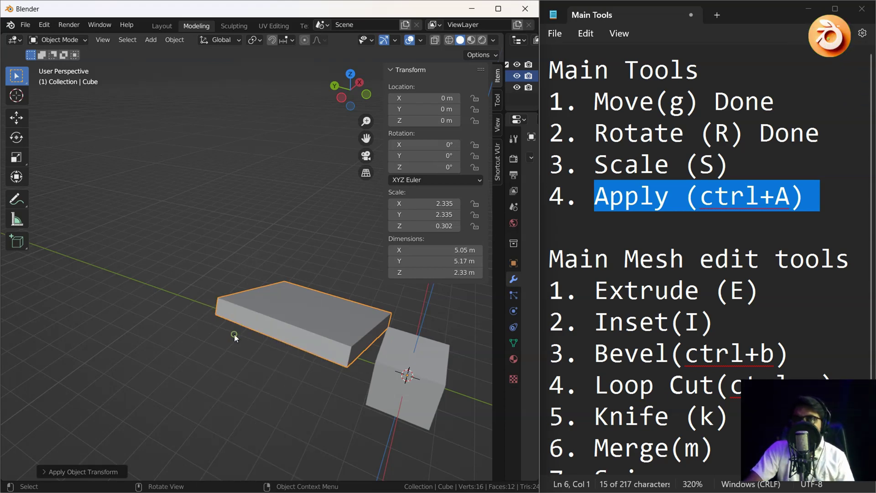
{"action": "left_click", "coordinate": [424, 145]}
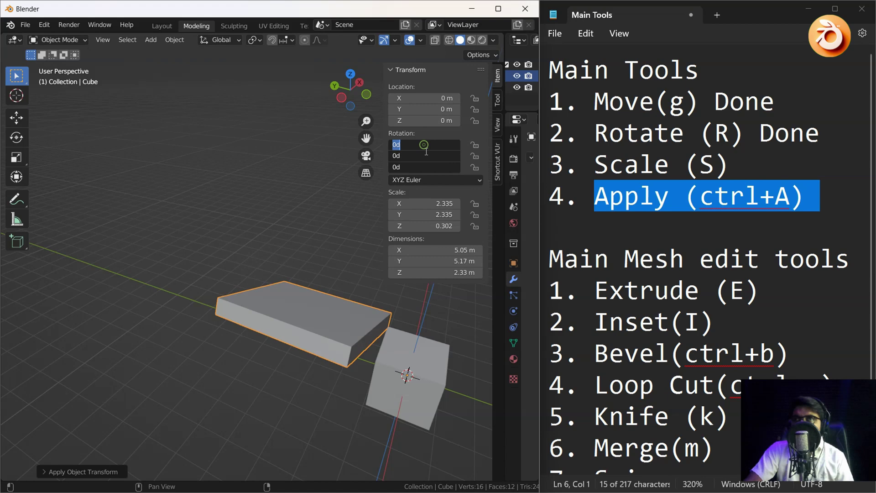
{"action": "left_click", "coordinate": [264, 325]}
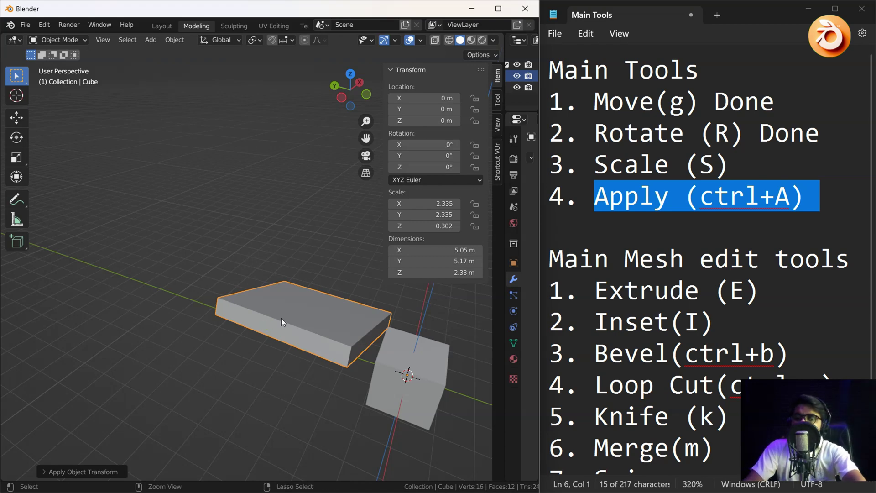
{"action": "key", "text": "ctrl+a"}
{"action": "left_click", "coordinate": [242, 330]}
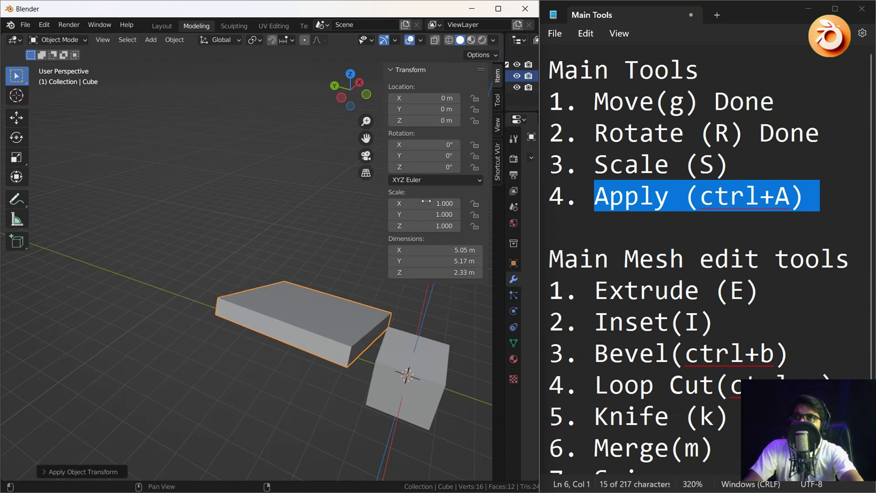
Compare the cube's transform values with those of the slab with its transforms applied, finishing on the slab.
{"action": "middle_click_drag", "start_coordinate": [327, 363], "coordinate": [317, 323]}
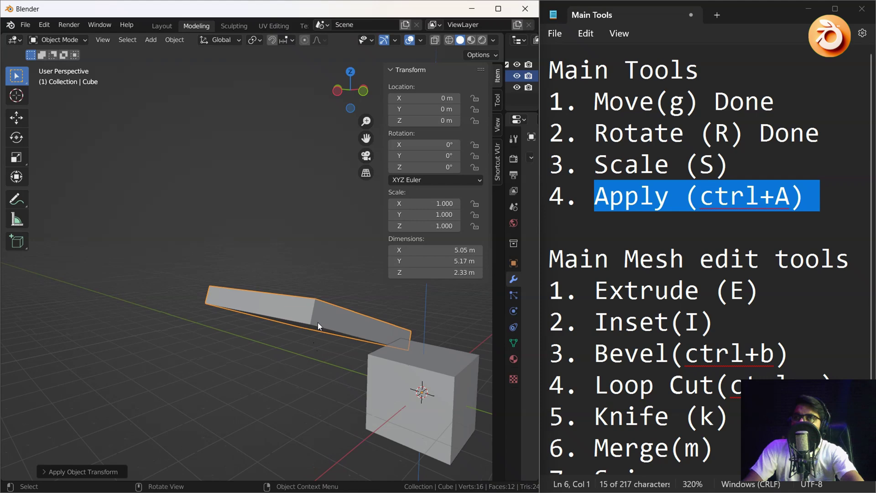
{"action": "left_click", "coordinate": [411, 378]}
{"action": "left_click", "coordinate": [416, 399]}
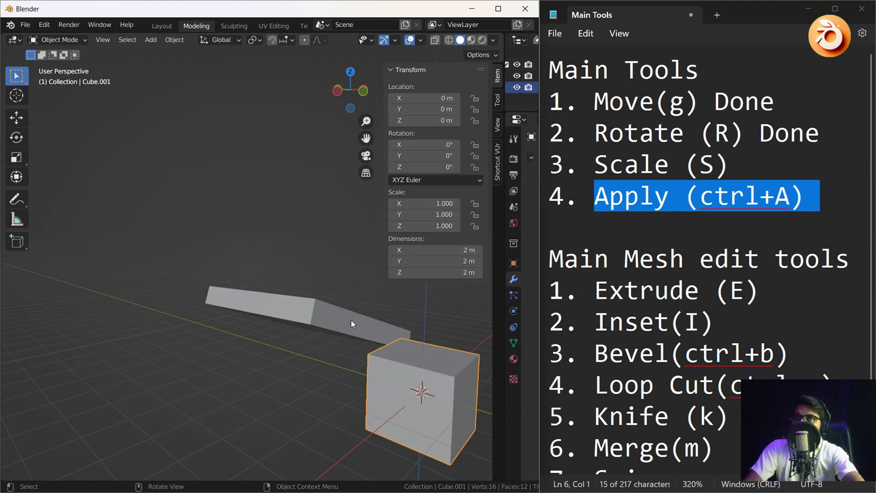
{"action": "left_click", "coordinate": [352, 320]}
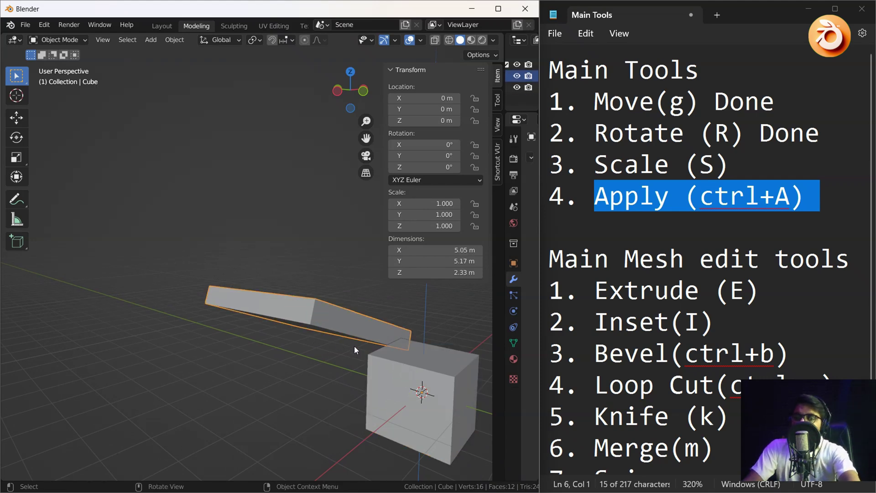
Try a free rotation of the slab around its origin at the cube's centre, cancel it and inspect both objects.
{"action": "key", "text": "r"}
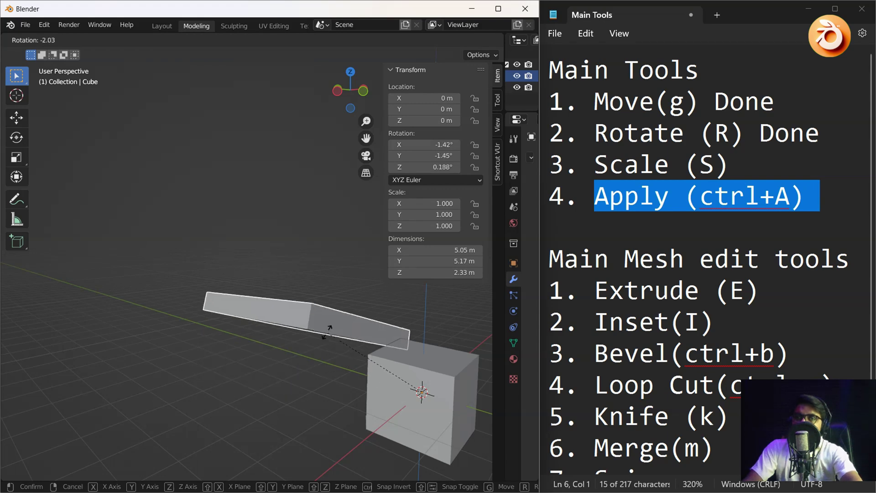
{"action": "right_click", "coordinate": [367, 345]}
{"action": "middle_click_drag", "start_coordinate": [367, 345], "coordinate": [267, 335]}
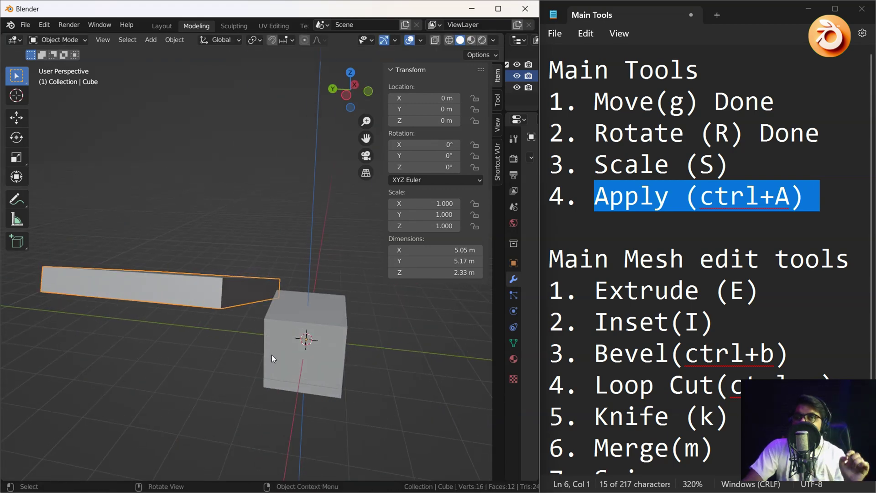
{"action": "middle_click_drag", "start_coordinate": [193, 310], "coordinate": [162, 324]}
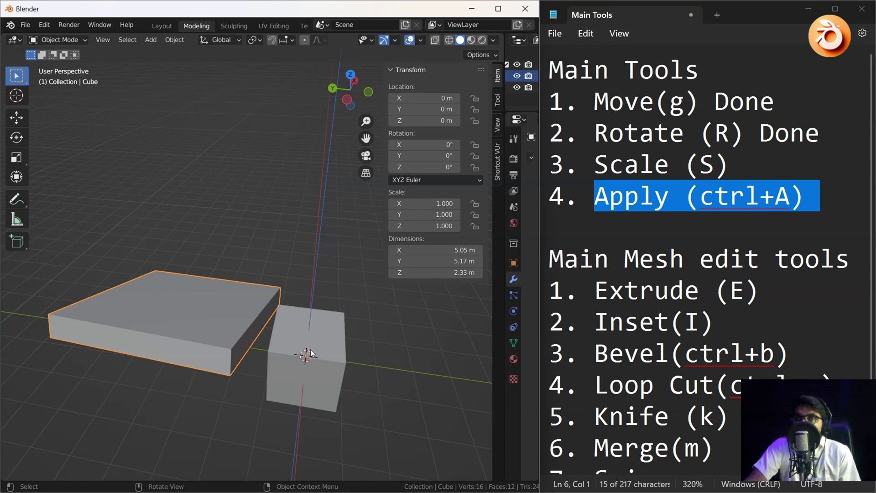
Highlight the "Apply (ctrl+A)" entry again in the Notepad tools list and return to the slab in Blender.
{"action": "left_click", "coordinate": [612, 201]}
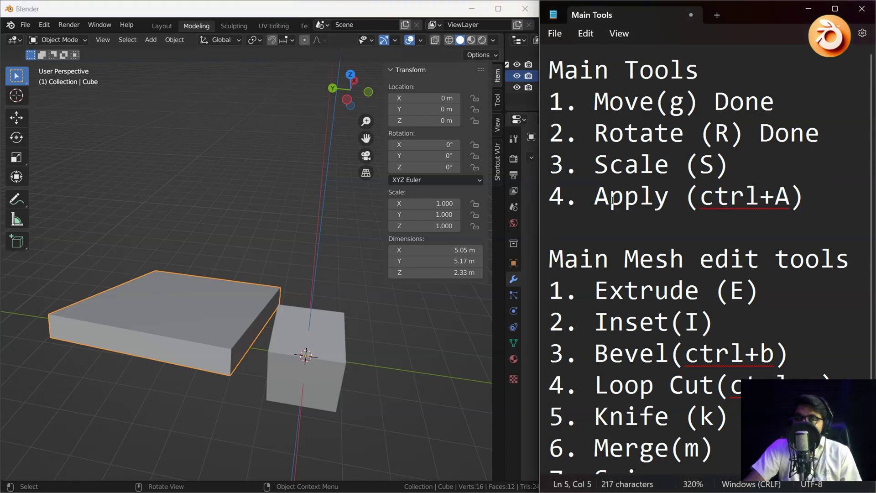
{"action": "left_click", "coordinate": [202, 335]}
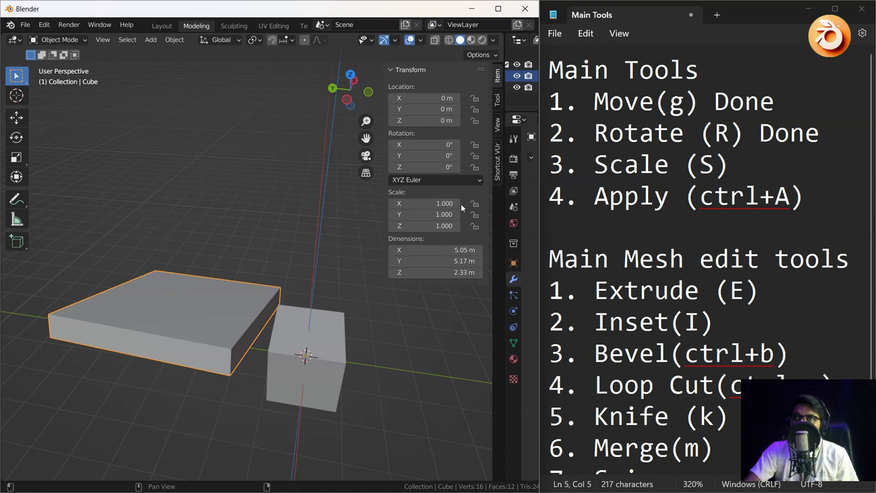
{"action": "left_click_drag", "start_coordinate": [596, 204], "coordinate": [749, 230]}
{"action": "left_click", "coordinate": [140, 312]}
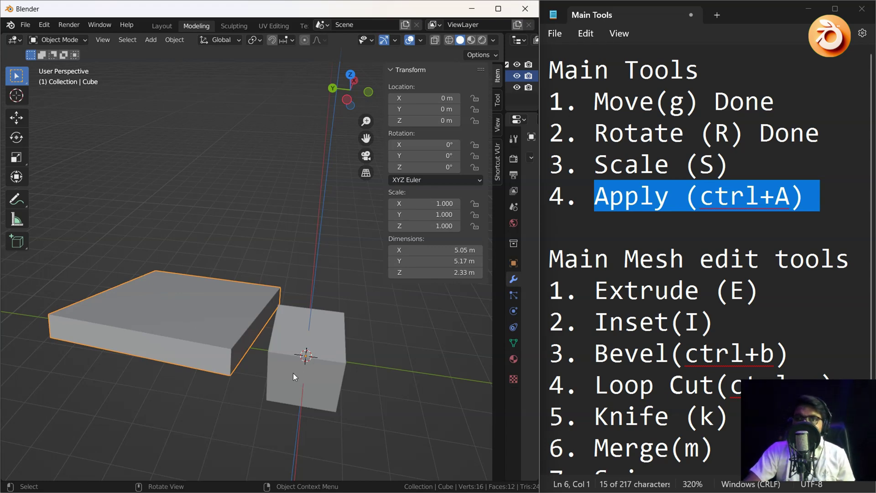
Undo the slab's applied scale, rotation and location, and reselect the slab.
{"action": "key", "text": "ctrl+z"}
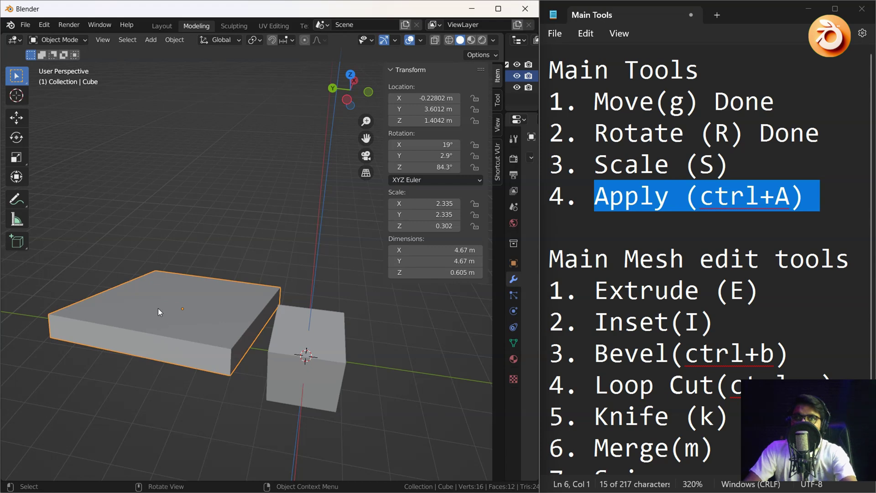
{"action": "key", "text": "alt+a"}
{"action": "left_click", "coordinate": [186, 315]}
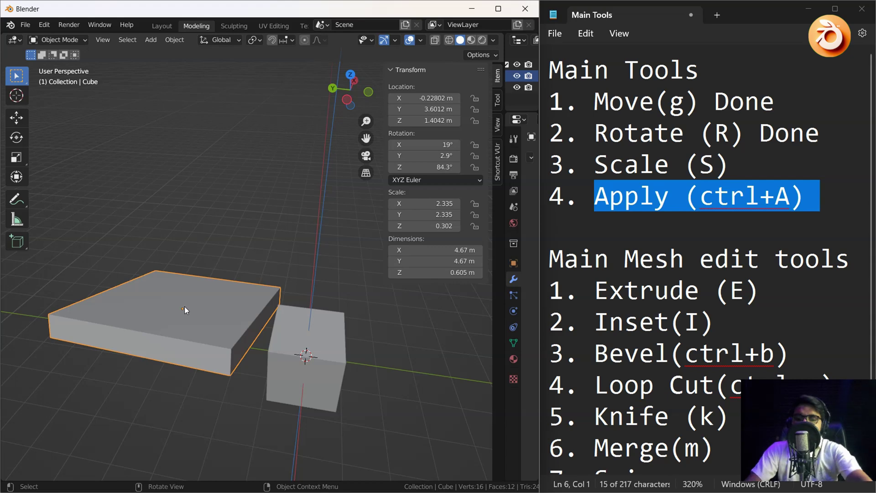
Apply All Transforms to the slab so its location, rotation and scale are reset together.
{"action": "key", "text": "ctrl+a"}
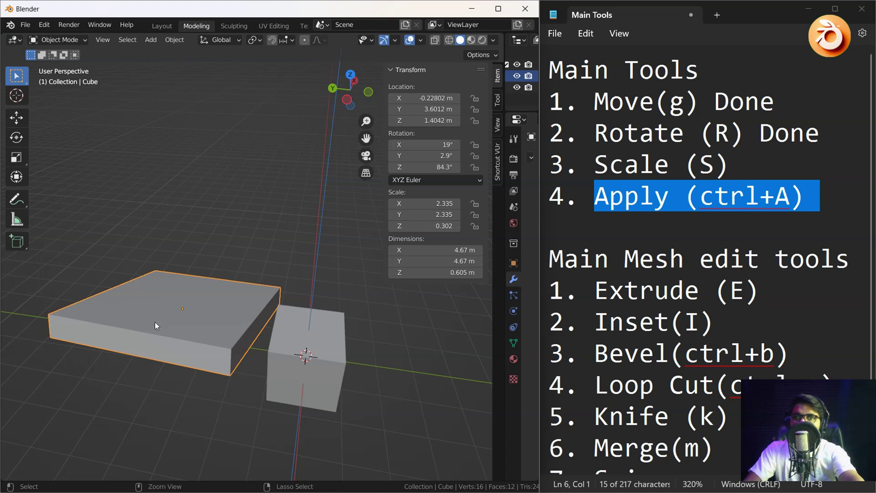
{"action": "key", "text": "ctrl+a"}
{"action": "left_click", "coordinate": [105, 332]}
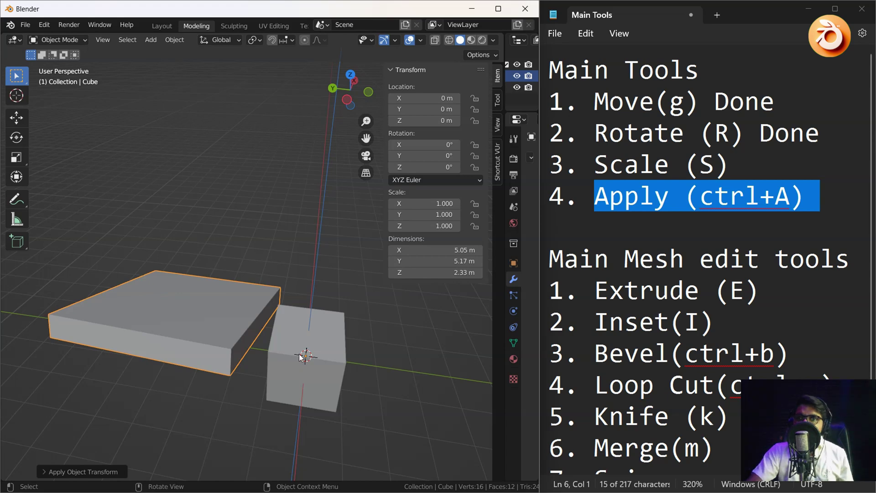
Examine the slab and the cube from several angles to see where the slab's origin lies.
{"action": "scroll", "coordinate": [315, 372], "scroll_direction": "up", "scroll_amount": 3}
{"action": "middle_click_drag", "start_coordinate": [319, 375], "coordinate": [296, 356]}
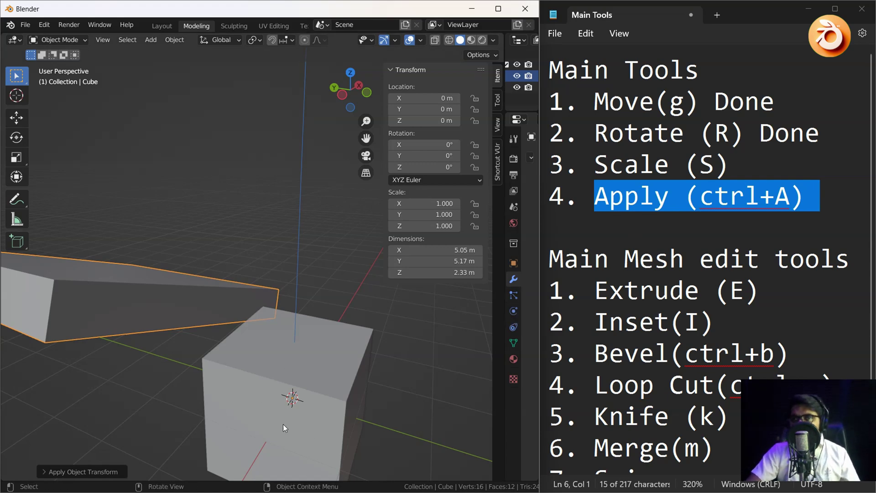
{"action": "middle_click_drag", "start_coordinate": [203, 369], "coordinate": [210, 311]}
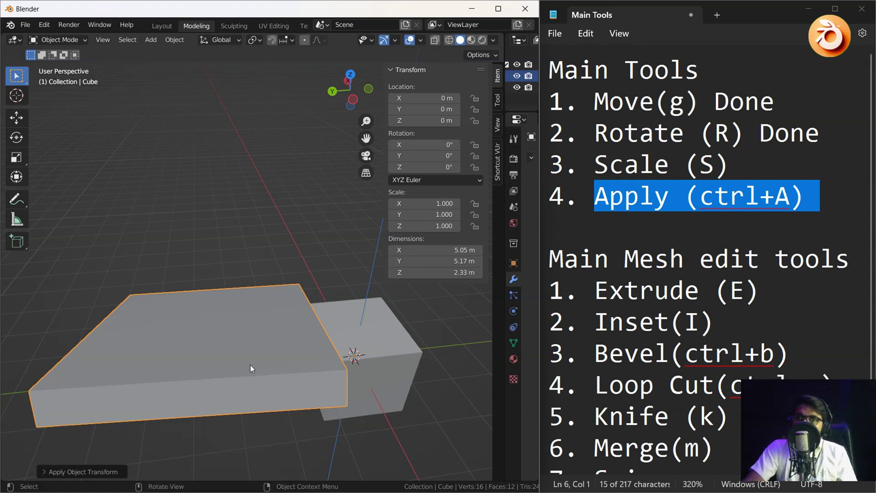
{"action": "middle_click_drag", "start_coordinate": [332, 368], "coordinate": [261, 390]}
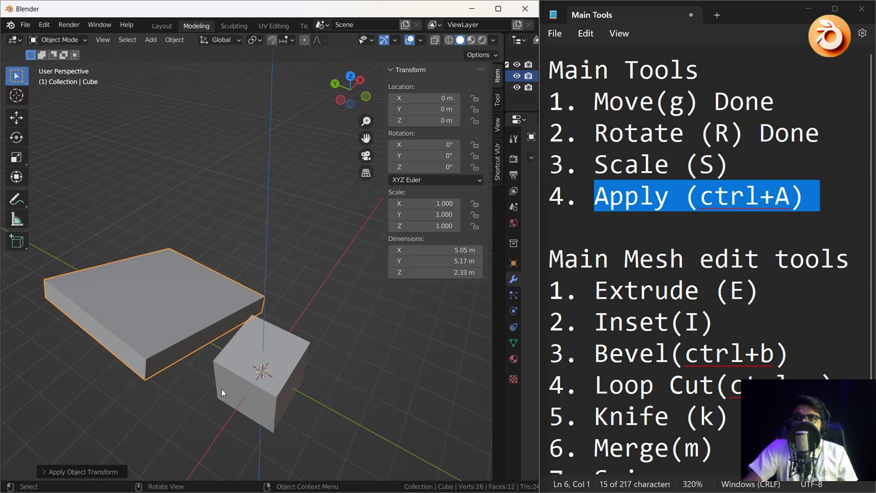
{"action": "scroll", "coordinate": [256, 382], "scroll_direction": "down", "scroll_amount": 2}
{"action": "scroll", "coordinate": [259, 382], "scroll_direction": "down", "scroll_amount": 2}
{"action": "mouse_move", "coordinate": [259, 383]}
{"action": "middle_mouse_down"}
{"action": "mouse_move", "coordinate": [269, 406]}
{"action": "mouse_move", "coordinate": [267, 393]}
{"action": "middle_mouse_up"}
{"action": "scroll", "coordinate": [253, 351], "scroll_direction": "up", "scroll_amount": 4}
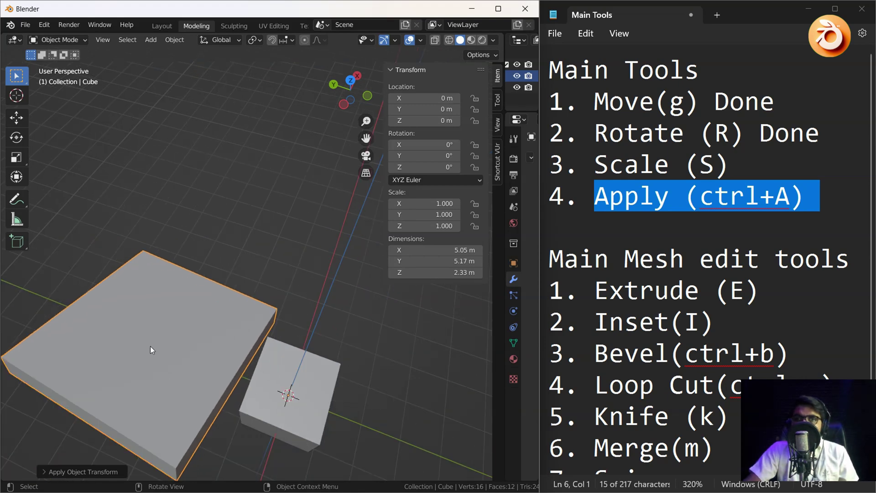
{"action": "middle_click_drag", "start_coordinate": [150, 349], "coordinate": [322, 330]}
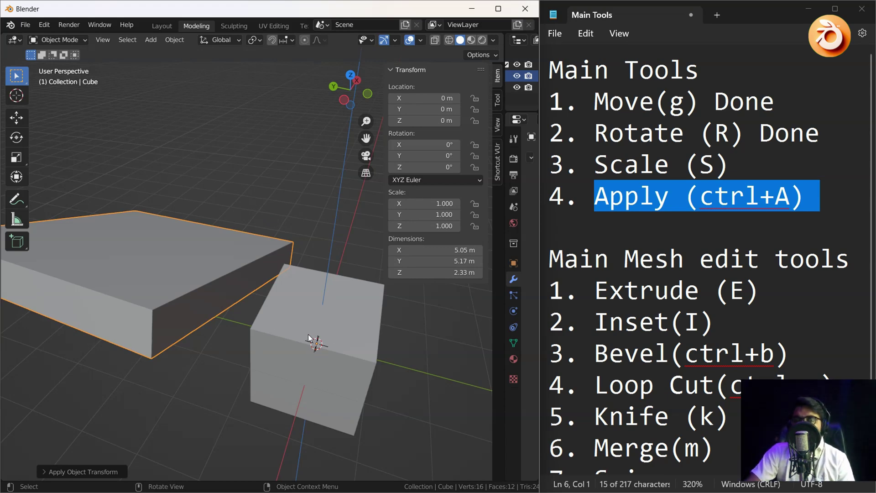
Move the slab's mesh onto its origin at the world centre with Set Origin, Geometry to Origin.
{"action": "left_click", "coordinate": [183, 40]}
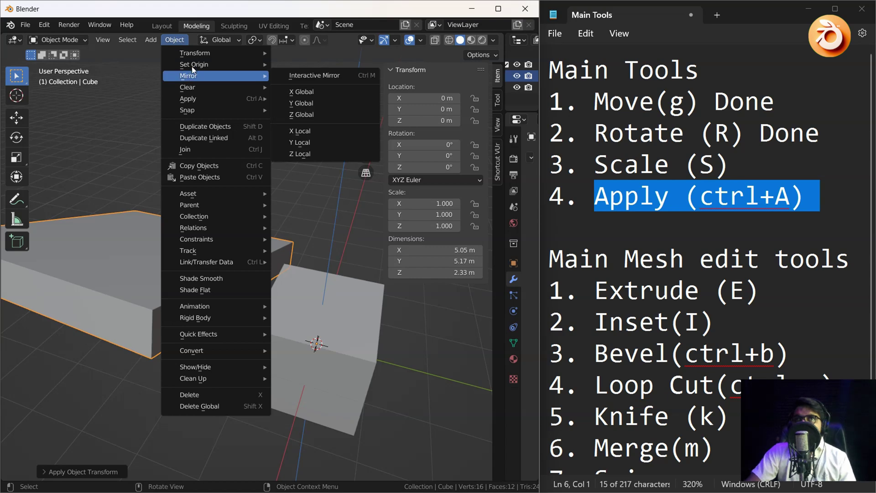
{"action": "mouse_move", "coordinate": [194, 64]}
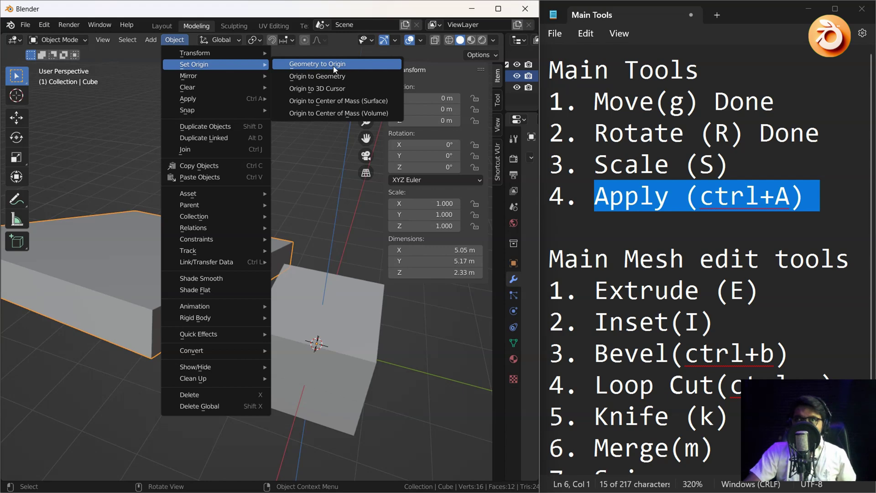
{"action": "left_click", "coordinate": [308, 64]}
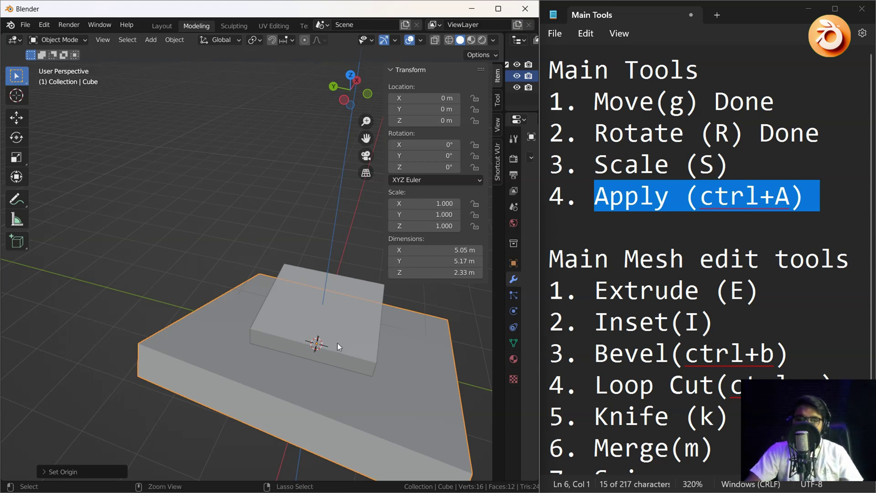
Undo the slab's Geometry to Origin move and set its origin with Origin to Geometry.
{"action": "key", "text": "ctrl+z"}
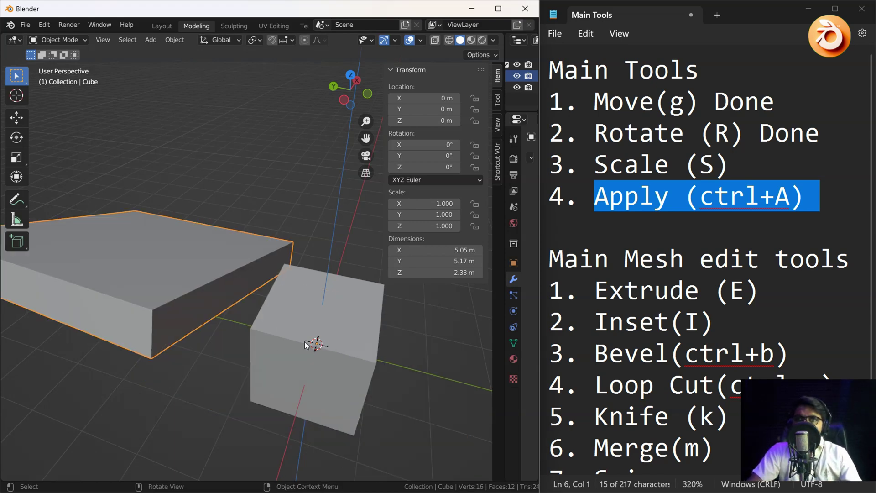
{"action": "left_click", "coordinate": [174, 40]}
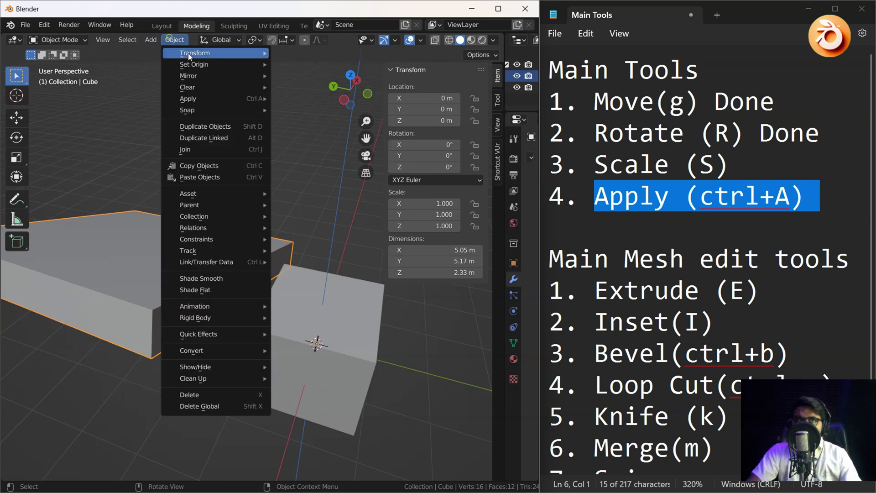
{"action": "mouse_move", "coordinate": [246, 64]}
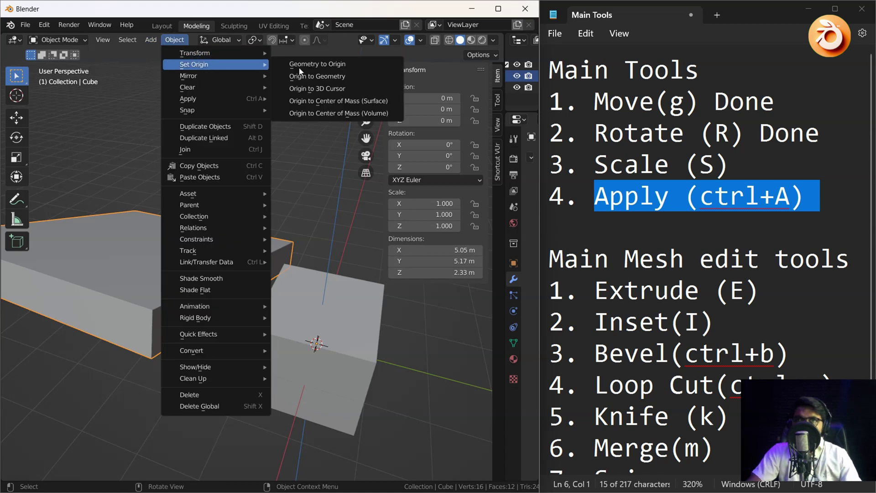
{"action": "left_click", "coordinate": [363, 79]}
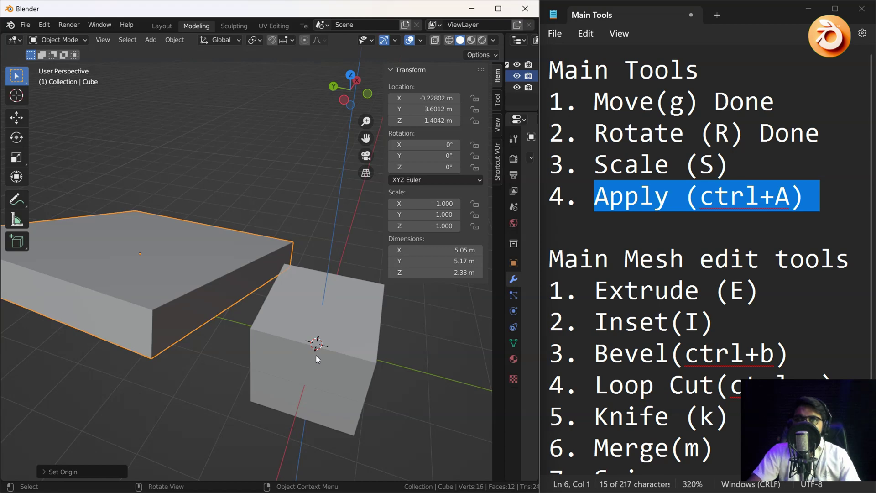
Try the slab's origin at the 3D cursor, and set it to Center of Mass (Surface) instead.
{"action": "left_click", "coordinate": [178, 43]}
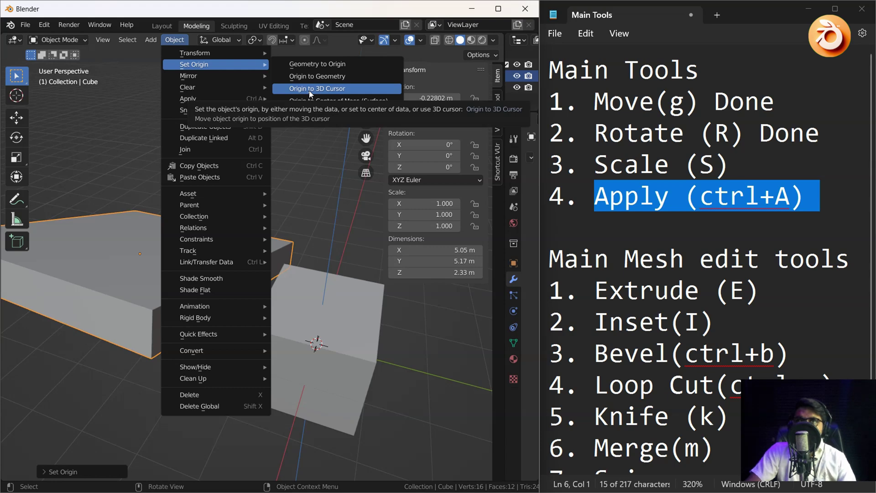
{"action": "left_click", "coordinate": [295, 89]}
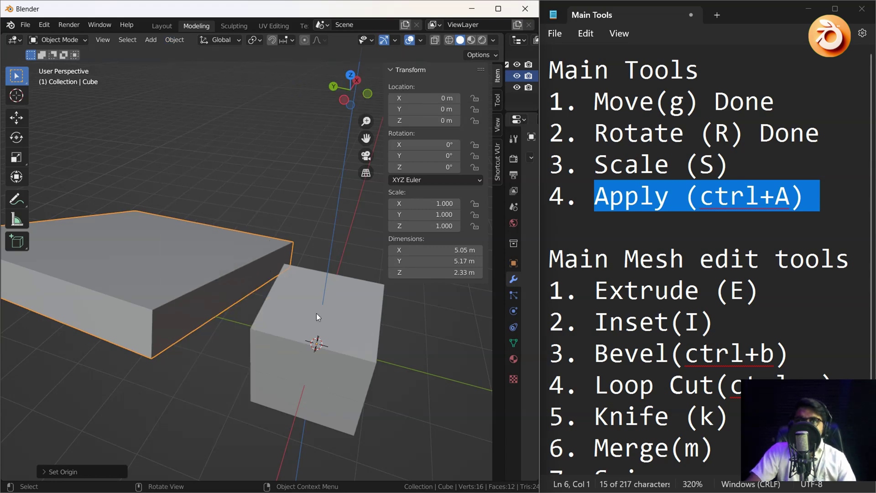
{"action": "left_click", "coordinate": [174, 39]}
{"action": "mouse_move", "coordinate": [192, 64]}
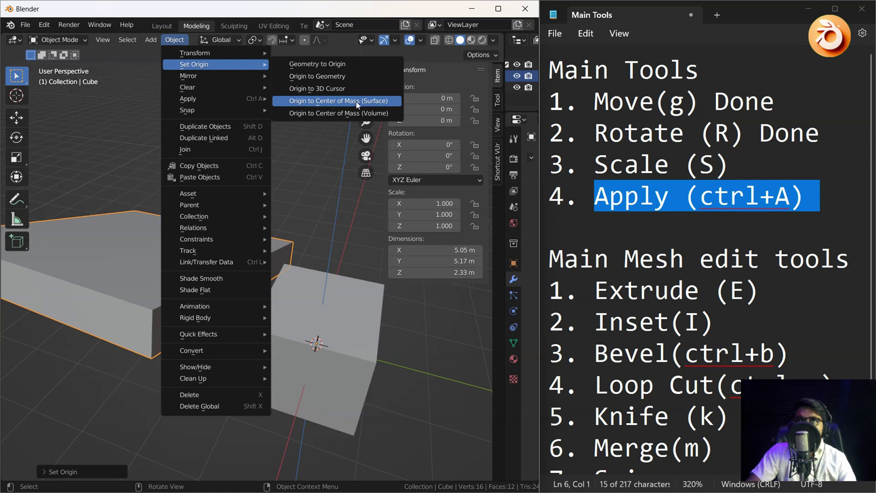
{"action": "left_click", "coordinate": [385, 105]}
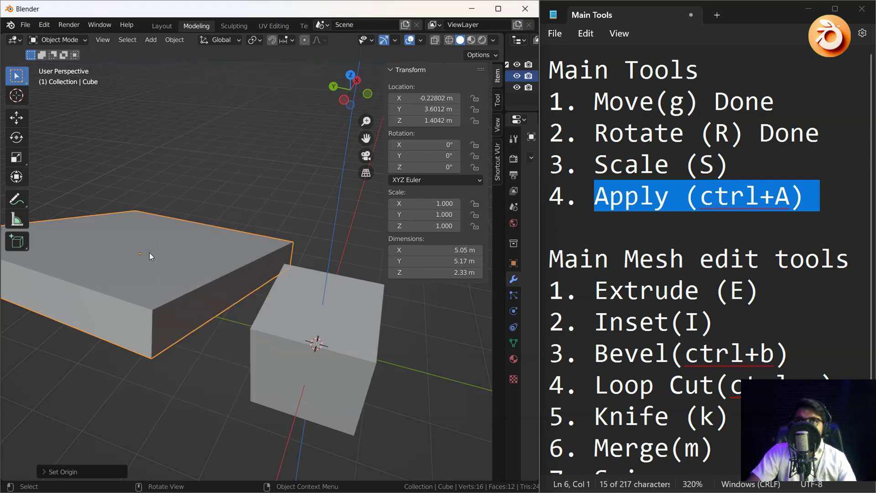
Examine the slab's origin and the cube from several angles, and select both objects together.
{"action": "middle_click_drag", "start_coordinate": [149, 252], "coordinate": [207, 258]}
{"action": "scroll", "coordinate": [227, 260], "scroll_direction": "down", "scroll_amount": 2}
{"action": "left_click", "coordinate": [175, 39]}
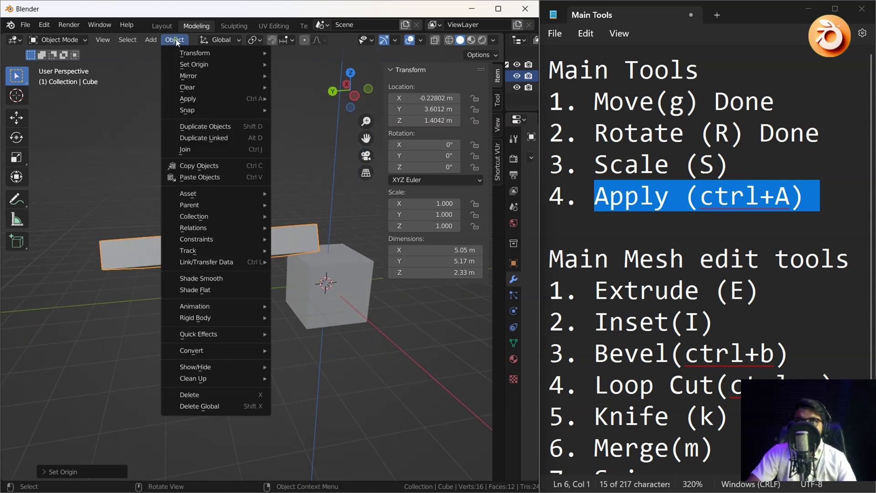
{"action": "mouse_move", "coordinate": [199, 68]}
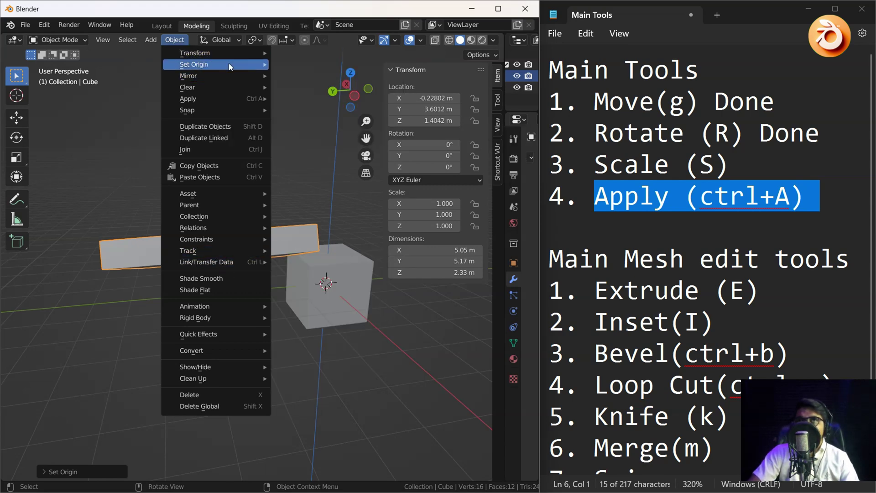
{"action": "mouse_move", "coordinate": [231, 64]}
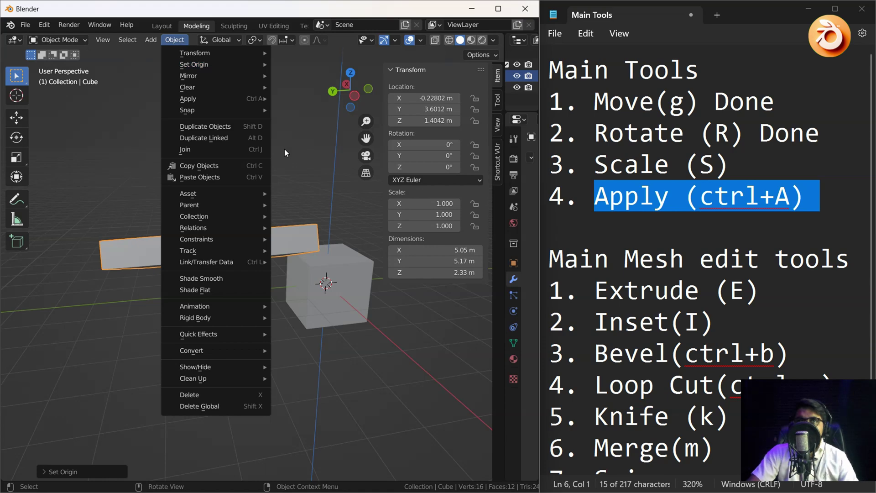
{"action": "key", "text": "Escape"}
{"action": "middle_click_drag", "start_coordinate": [284, 148], "coordinate": [190, 215]}
{"action": "scroll", "coordinate": [191, 215], "scroll_direction": "down", "scroll_amount": 2}
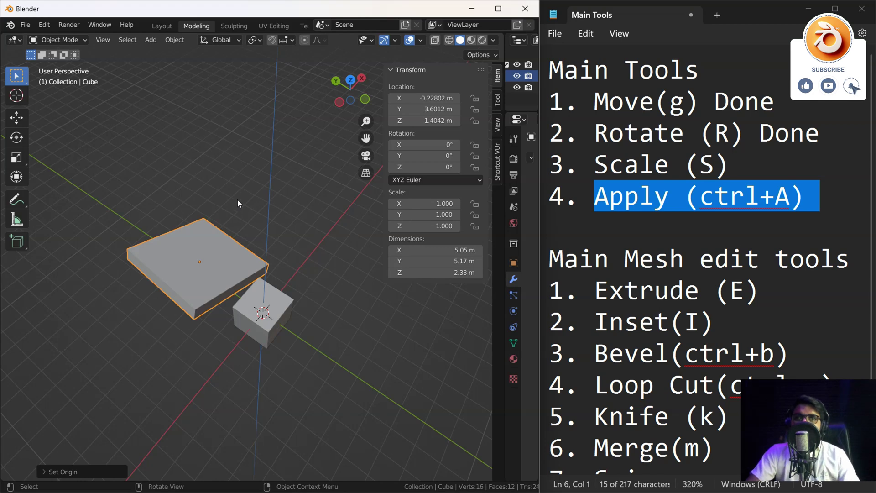
{"action": "middle_click_drag", "start_coordinate": [238, 199], "coordinate": [203, 226]}
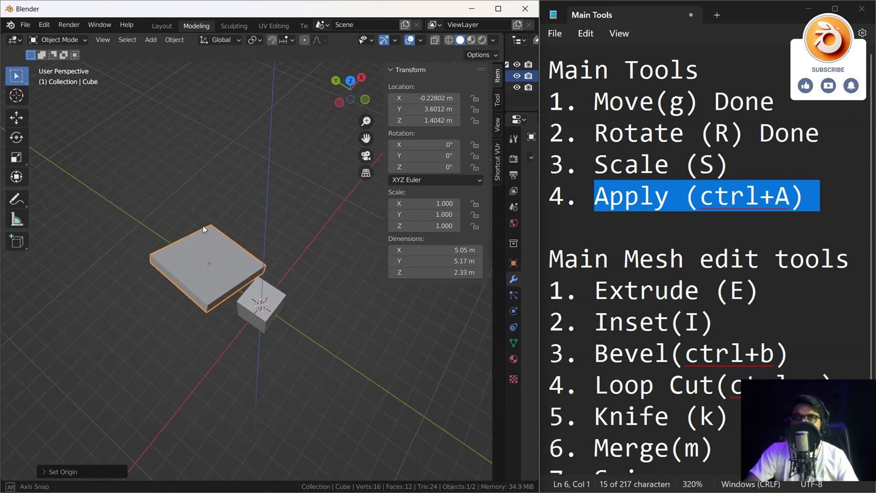
{"action": "middle_click_drag", "start_coordinate": [190, 275], "coordinate": [191, 216]}
{"action": "left_click_drag", "start_coordinate": [146, 161], "coordinate": [298, 344]}
In the Notepad list, copy "Done" from the Rotate line to the end of the Scale (S) line.
{"action": "left_click", "coordinate": [824, 209]}
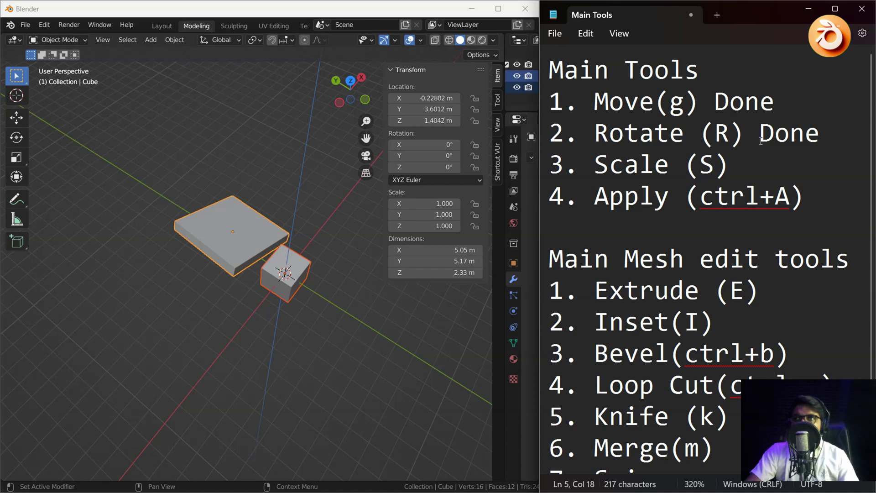
{"action": "left_click_drag", "start_coordinate": [760, 133], "coordinate": [830, 141]}
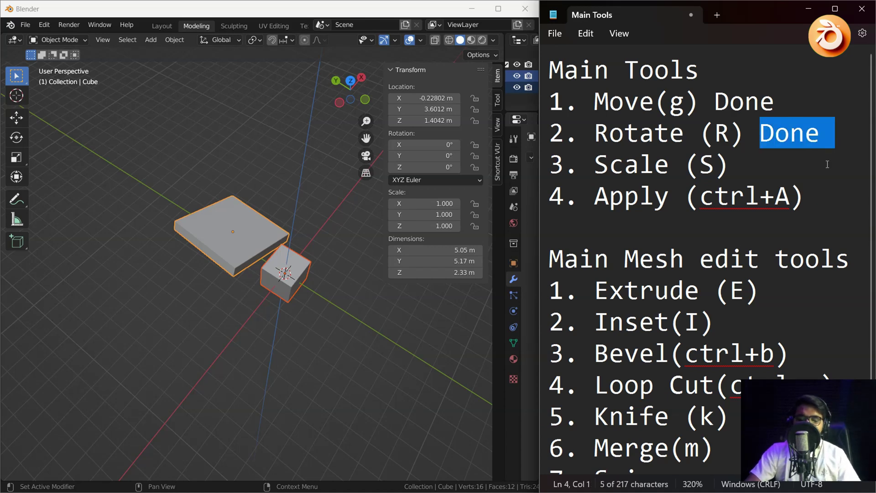
{"action": "key", "text": "ctrl+c"}
{"action": "left_click", "coordinate": [789, 178]}
{"action": "key", "text": "ctrl+v"}
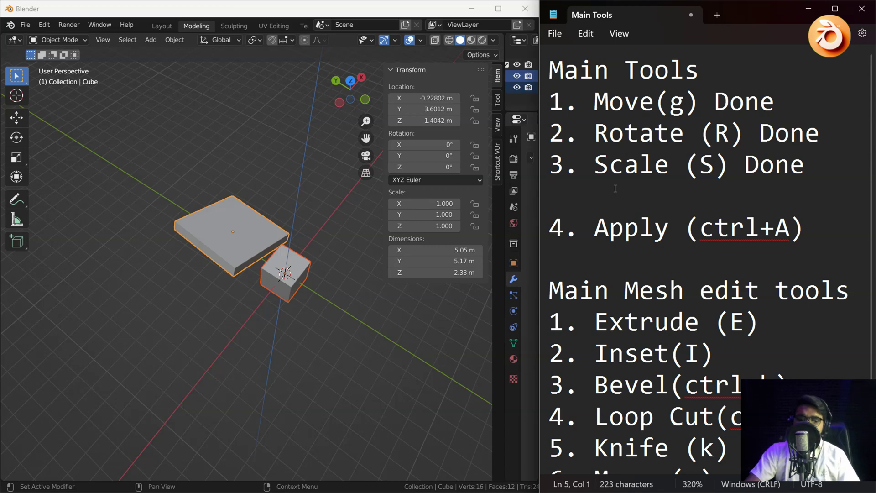
Add the entry "4. origin" below the Scale line and renumber the Apply (ctrl+A) entry as 5.
{"action": "type", "text": "4"}
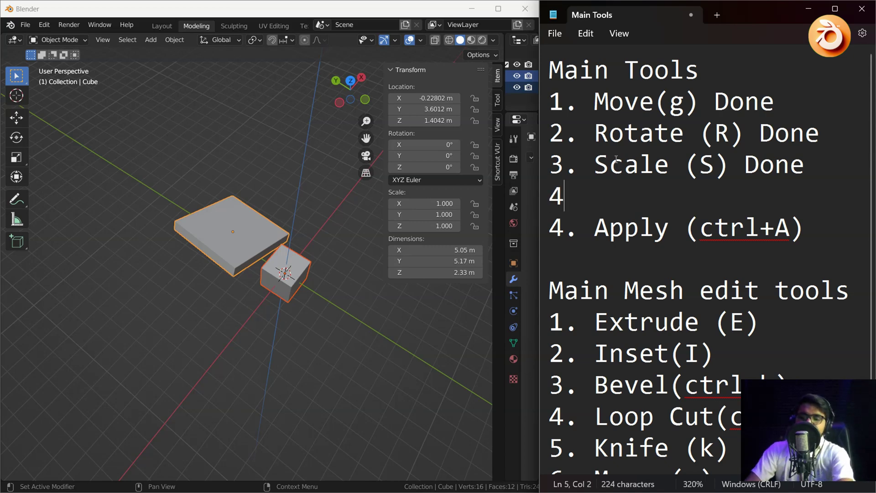
{"action": "type", "text": ". "}
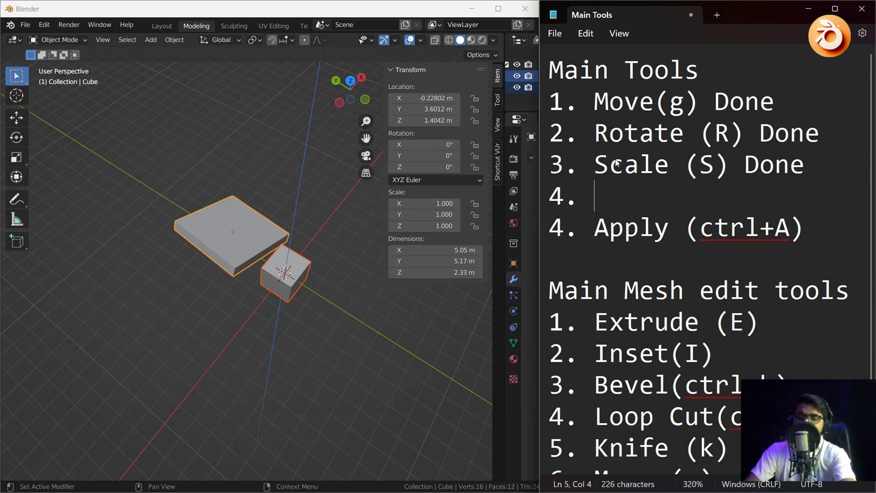
{"action": "type", "text": "o"}
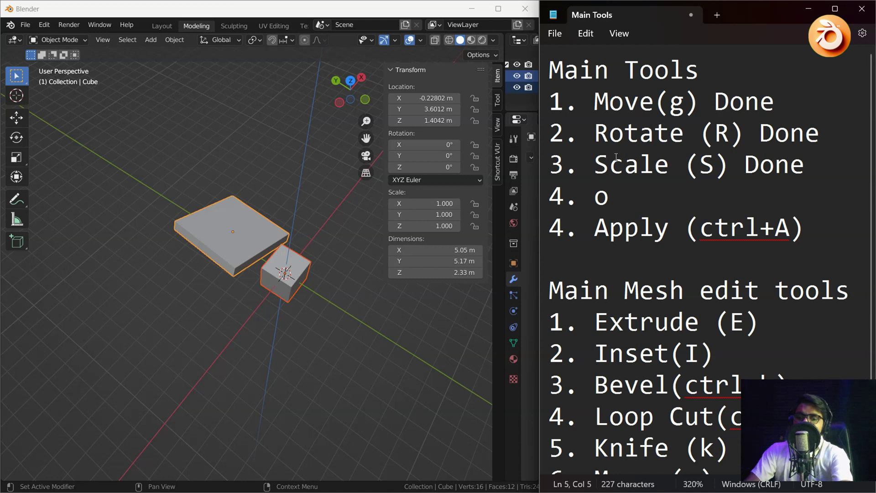
{"action": "type", "text": "rigin"}
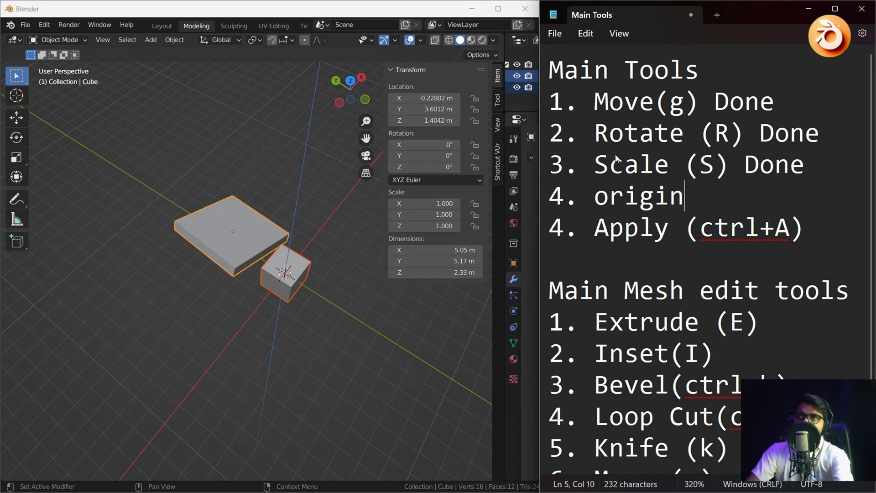
{"action": "double_click", "coordinate": [557, 227]}
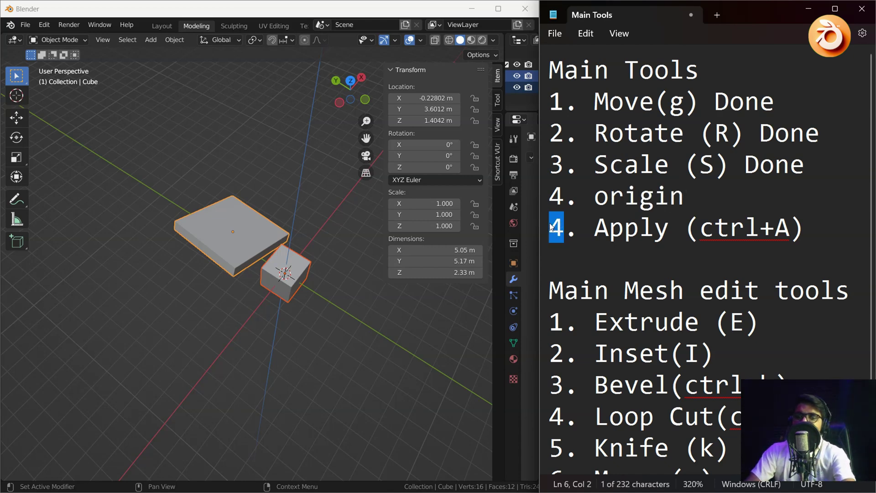
{"action": "type", "text": "5"}
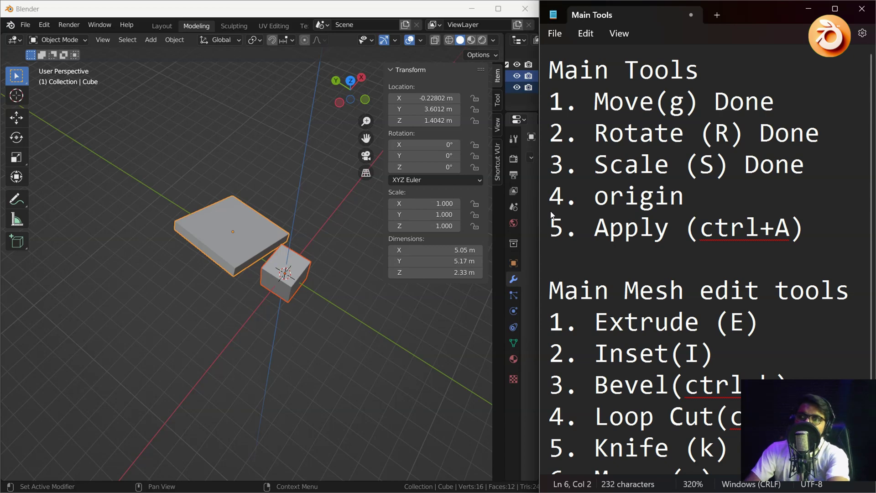
Mark the origin and Apply (ctrl+A) entries of the Main Tools list as "Done".
{"action": "left_click", "coordinate": [596, 250]}
{"action": "left_click", "coordinate": [726, 191]}
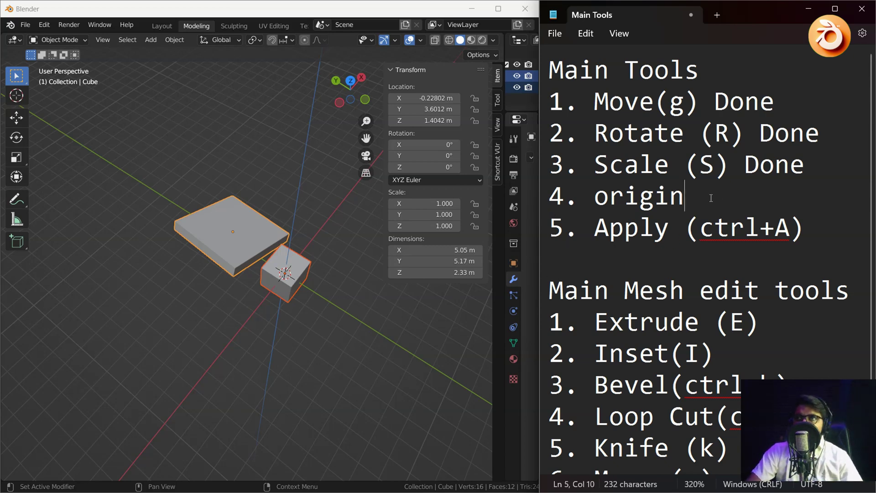
{"action": "left_click_drag", "start_coordinate": [745, 164], "coordinate": [807, 169]}
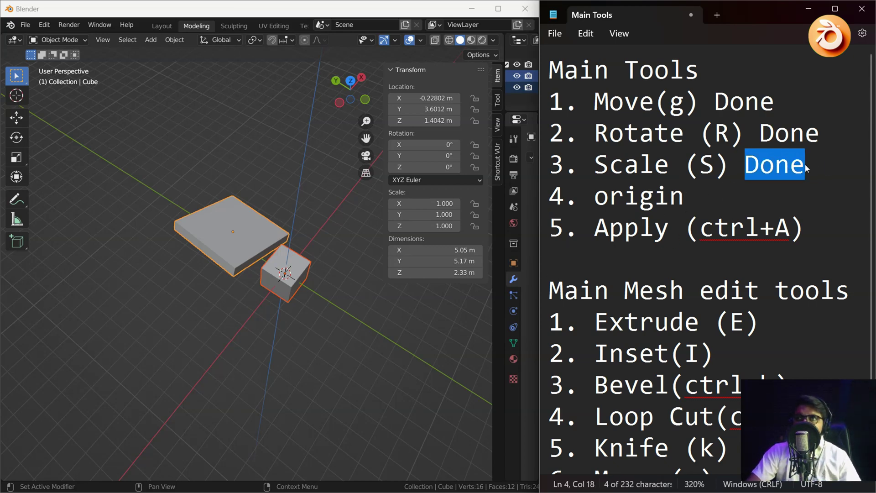
{"action": "left_click", "coordinate": [768, 196]}
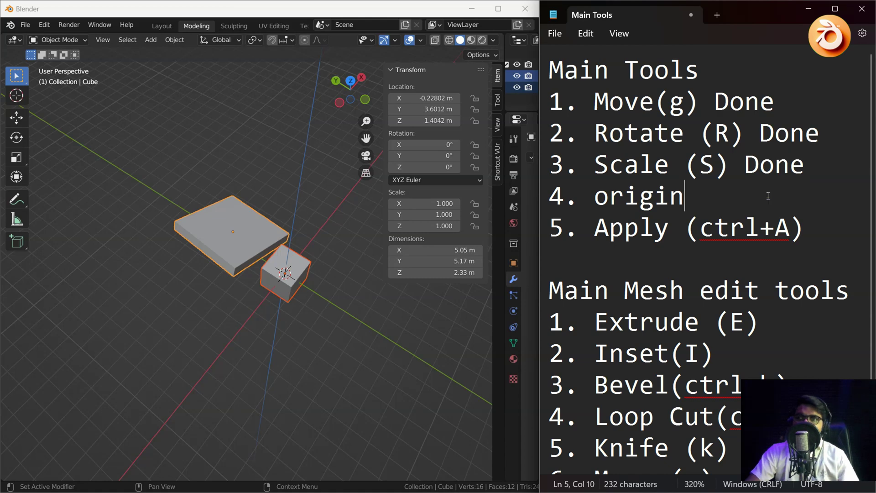
{"action": "key", "text": "ctrl+v"}
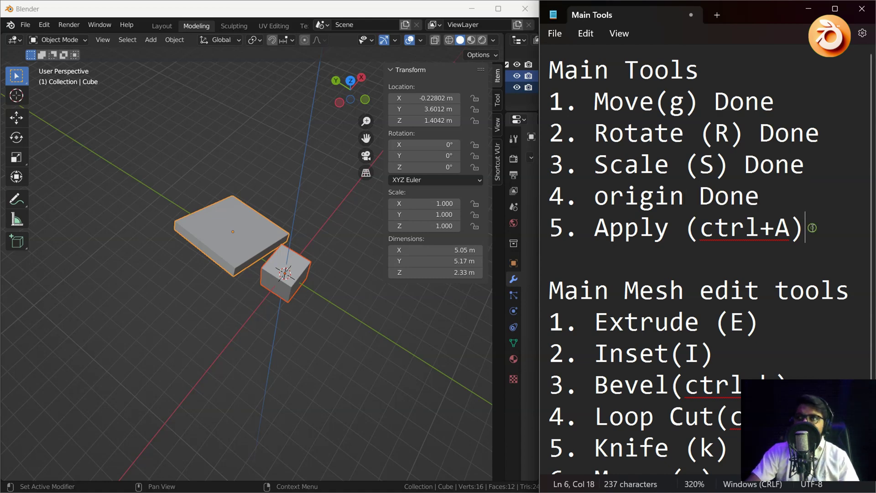
{"action": "type", "text": "Done"}
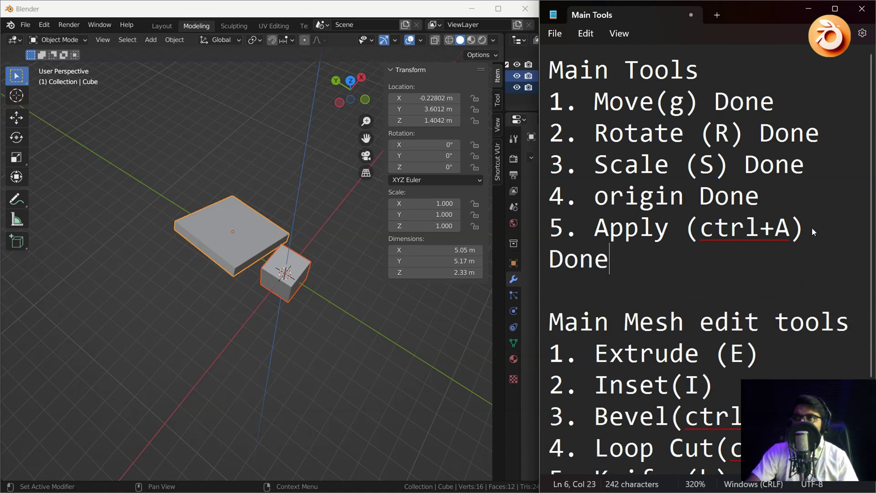